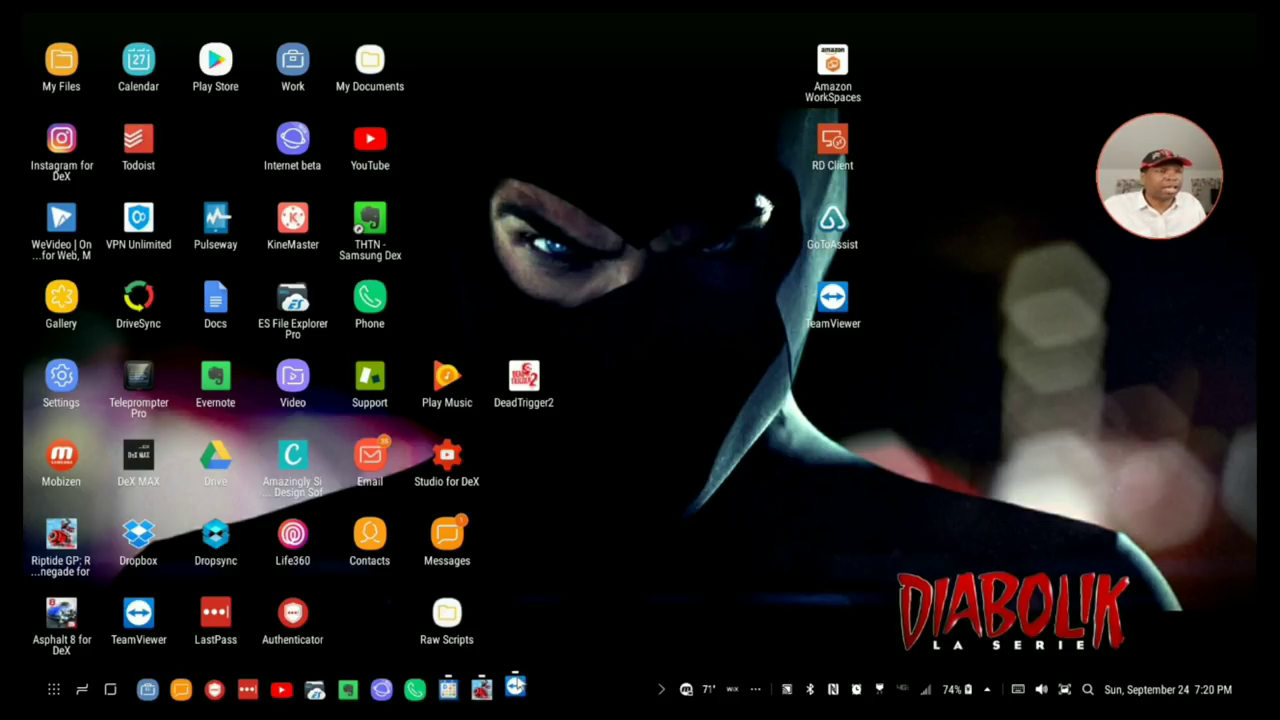
Switch to TeamViewer and start a remote control session with the online computer LENNY.
left_click(515, 689)
left_click(1103, 106)
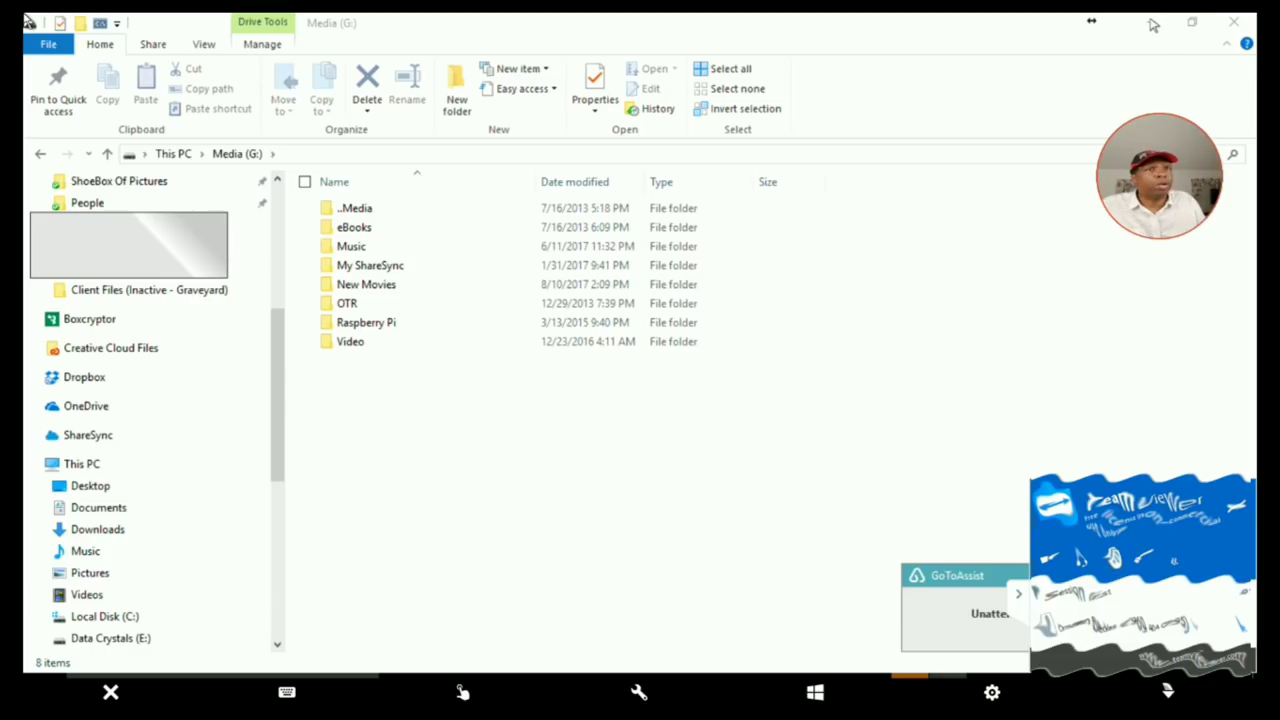
Try to minimize or close the Media (G:) File Explorer window on the remote computer.
key("alt+space")
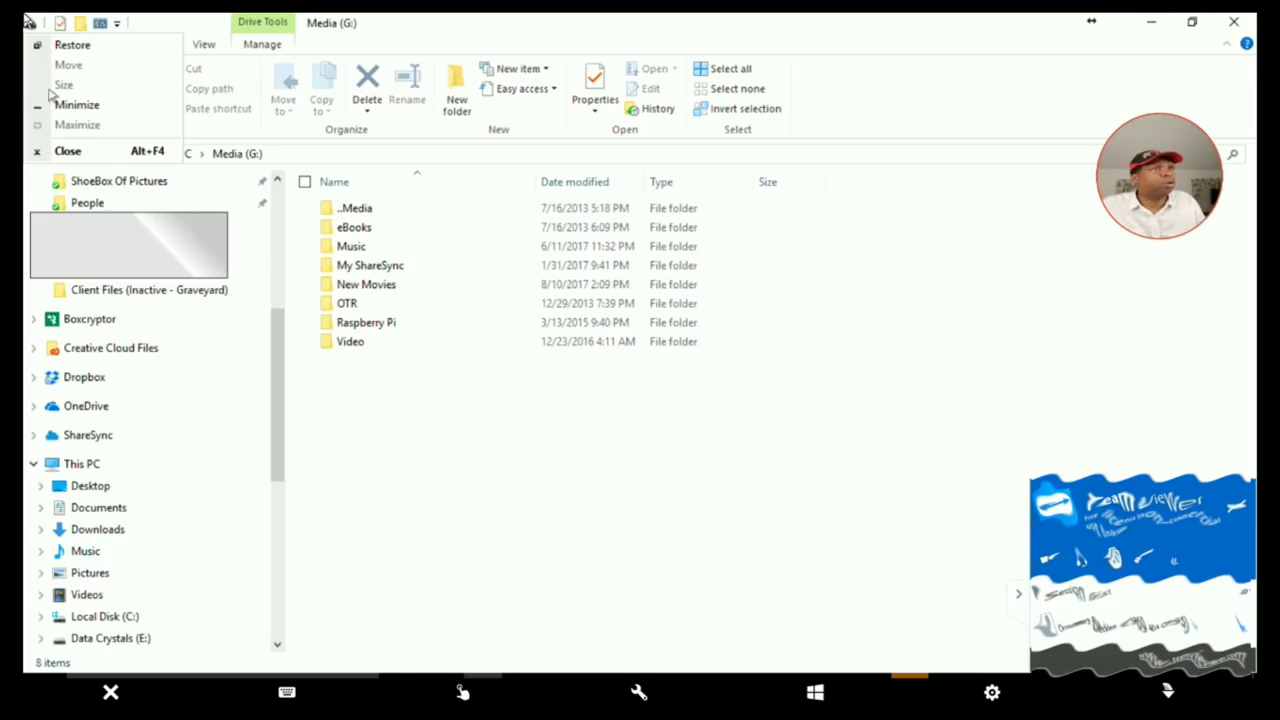
left_click(64, 162)
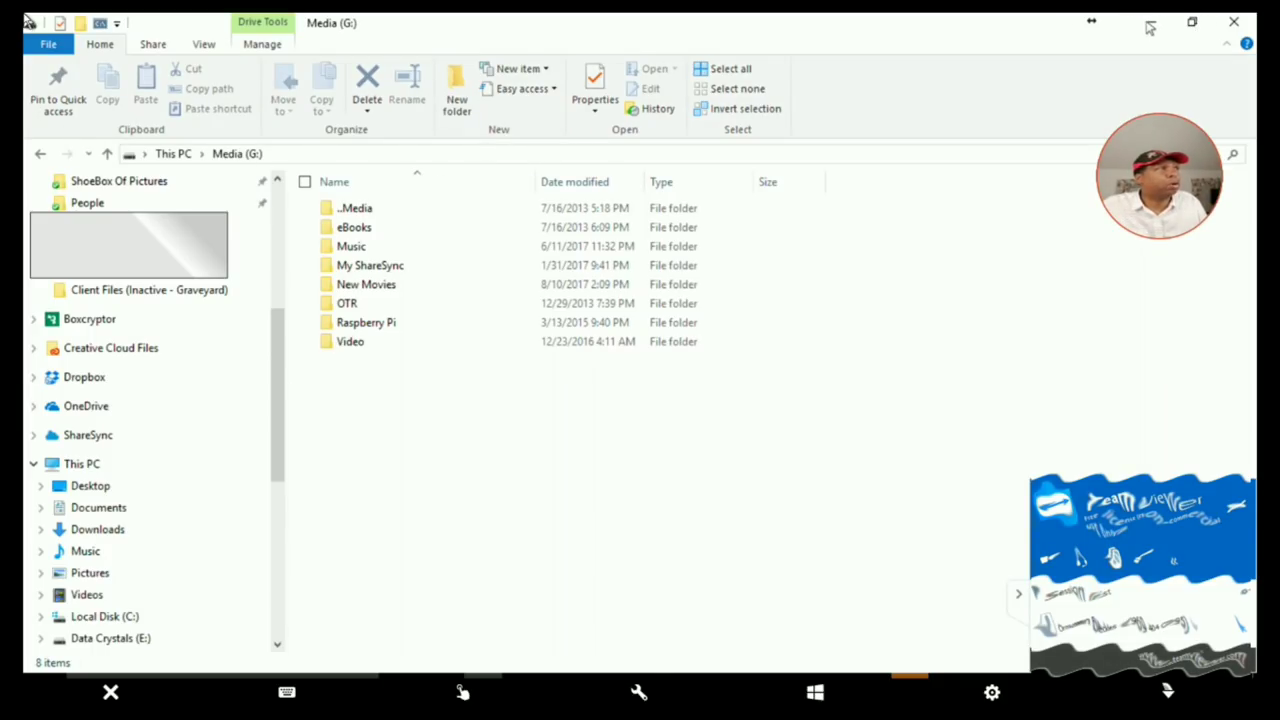
key("alt+space")
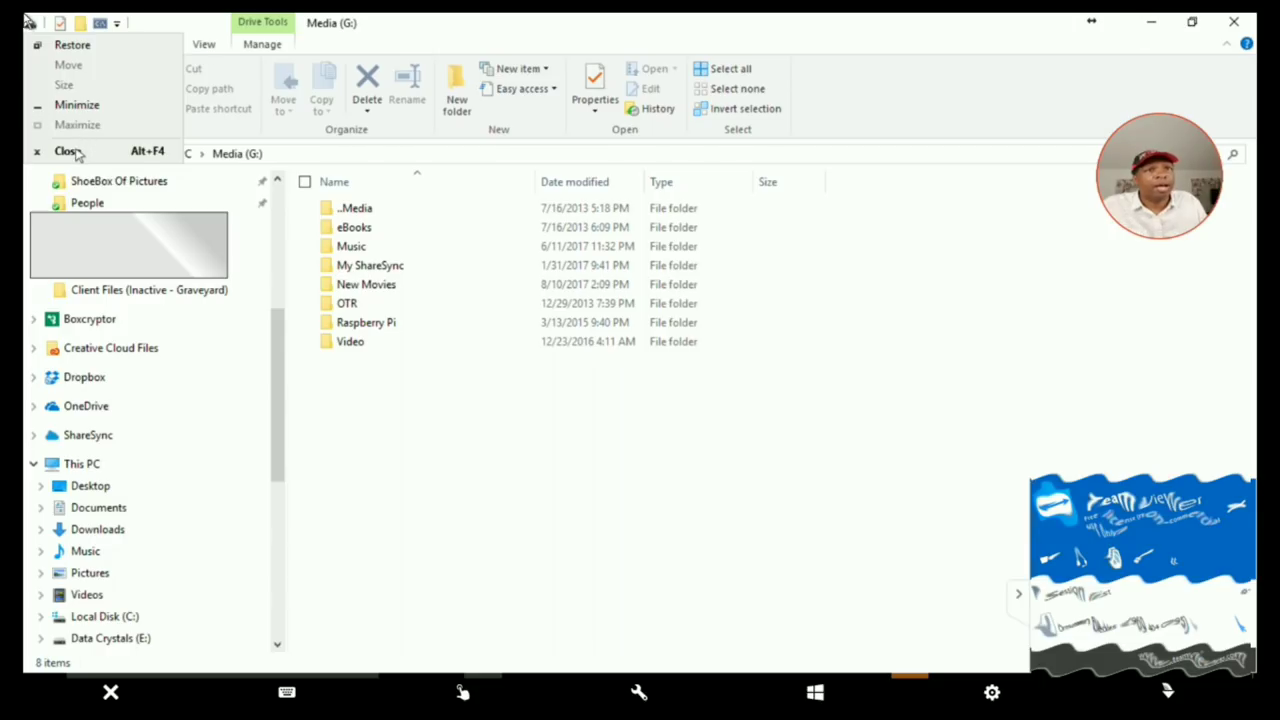
key("Escape")
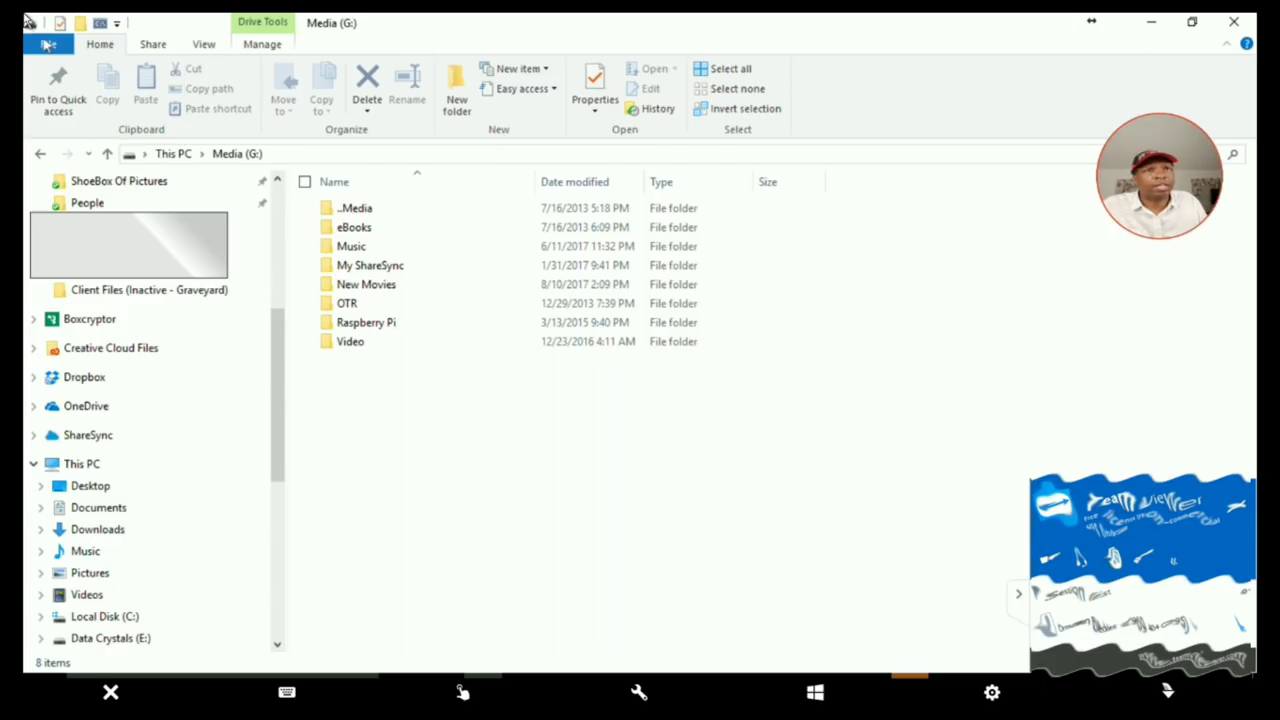
key("alt+space")
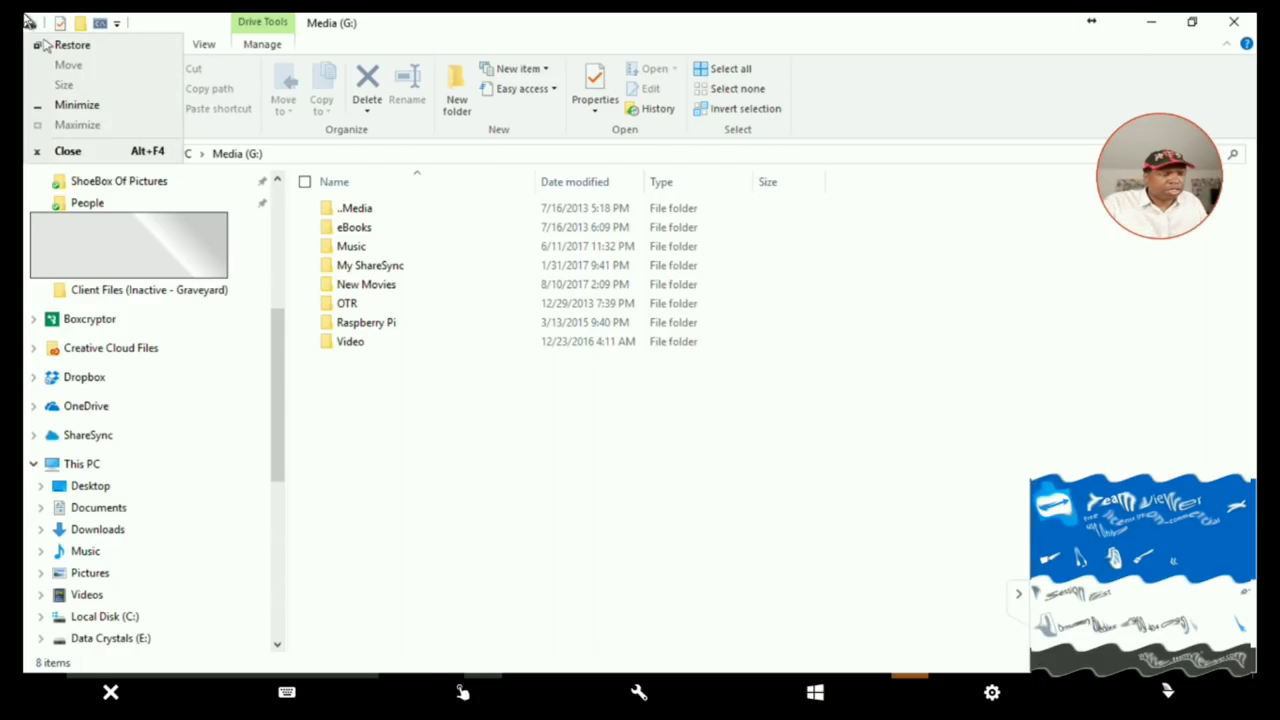
key("Escape")
key("alt")
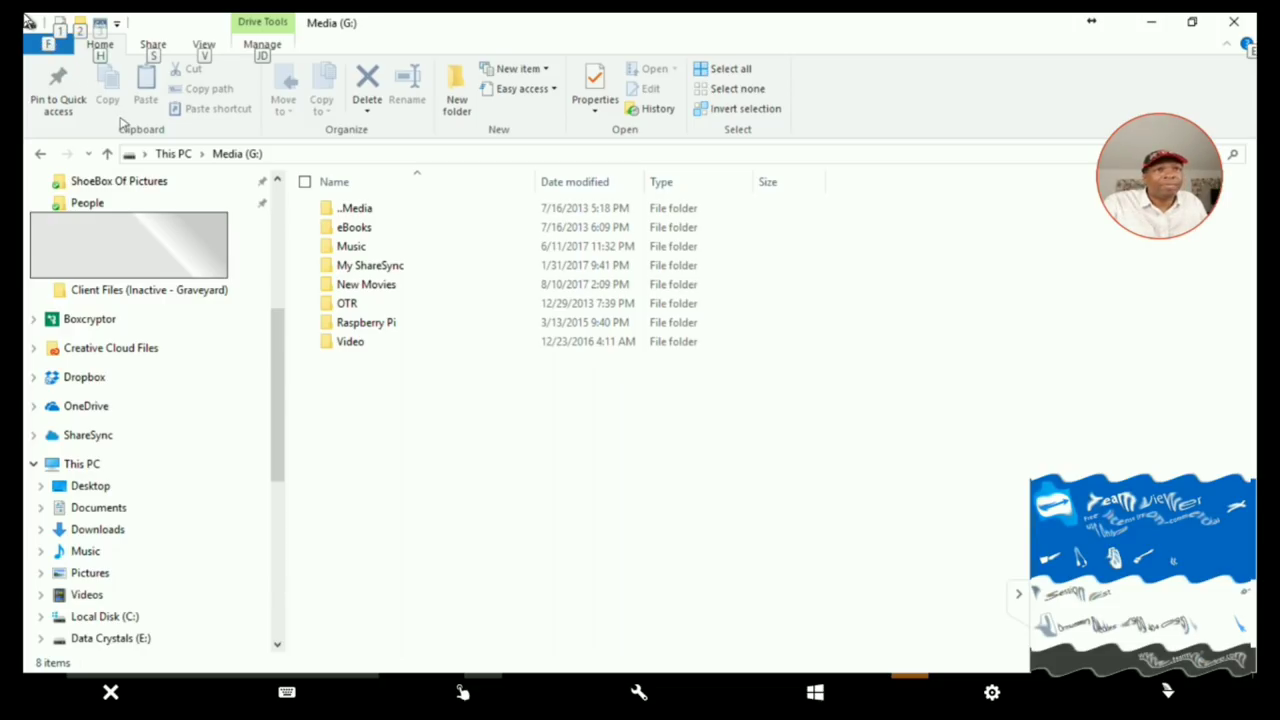
key("Escape")
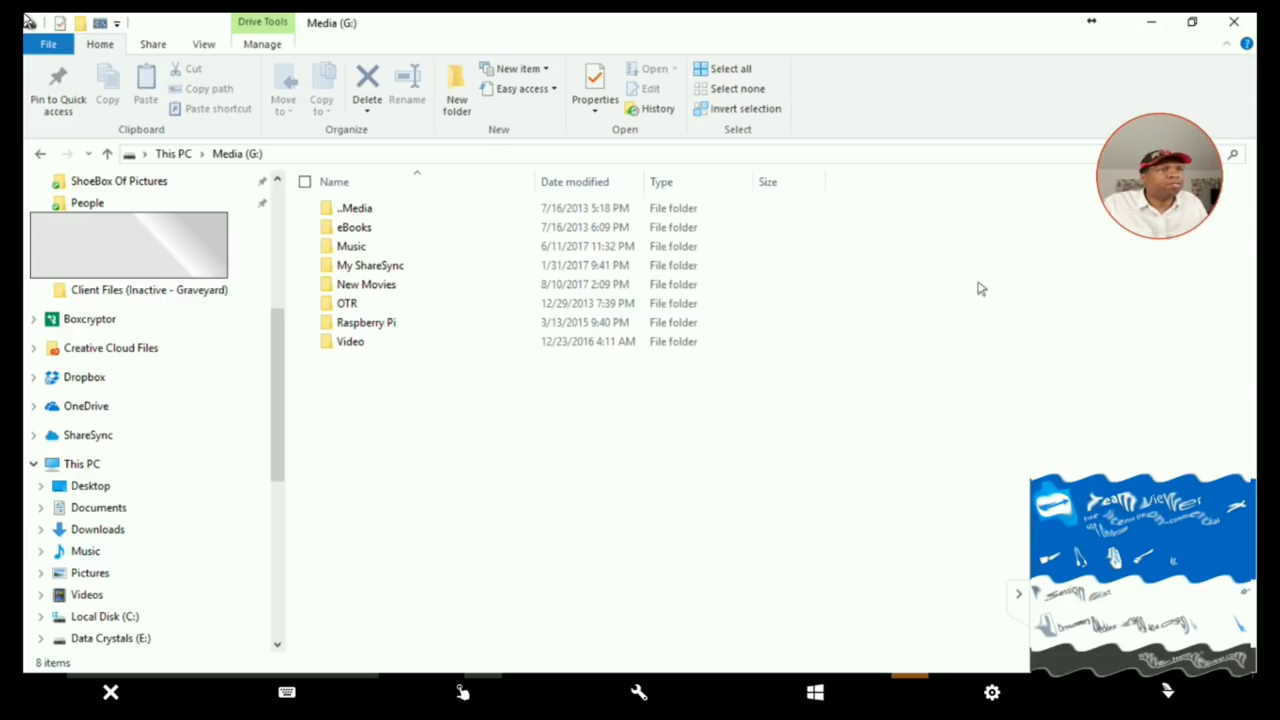
key("alt+space")
key("Escape")
key("alt+space")
key("Escape")
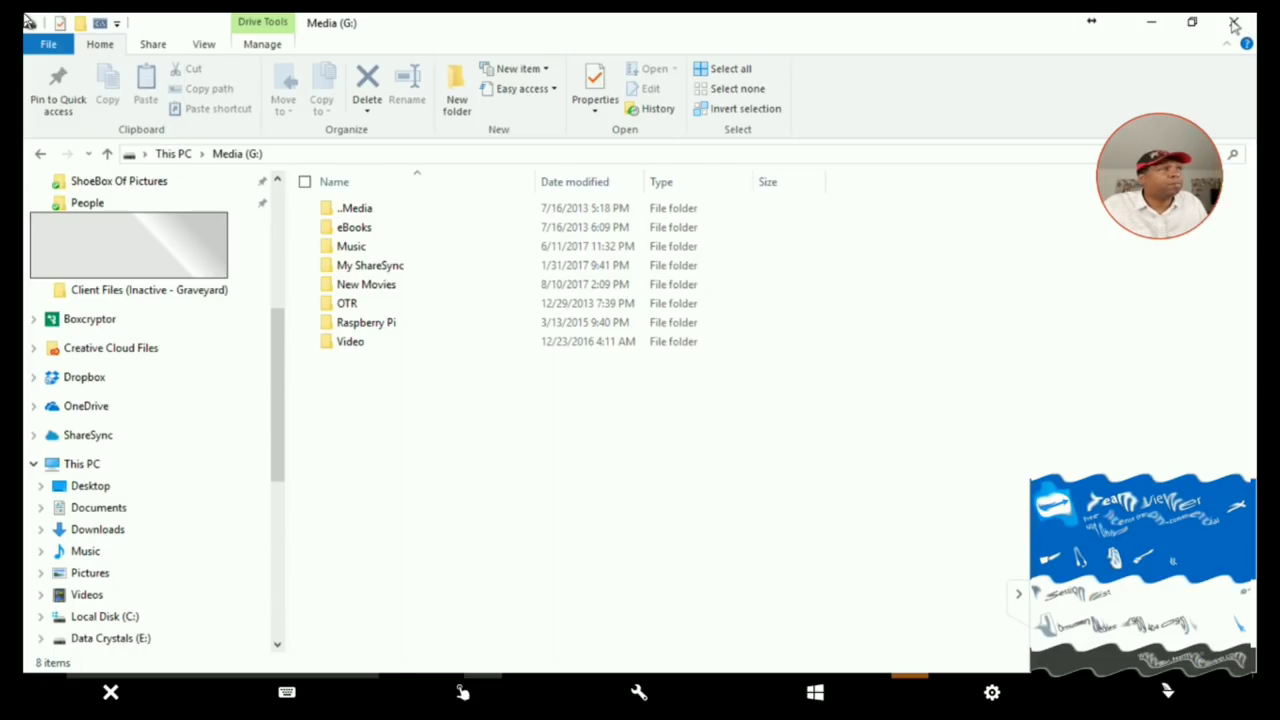
key("alt+space")
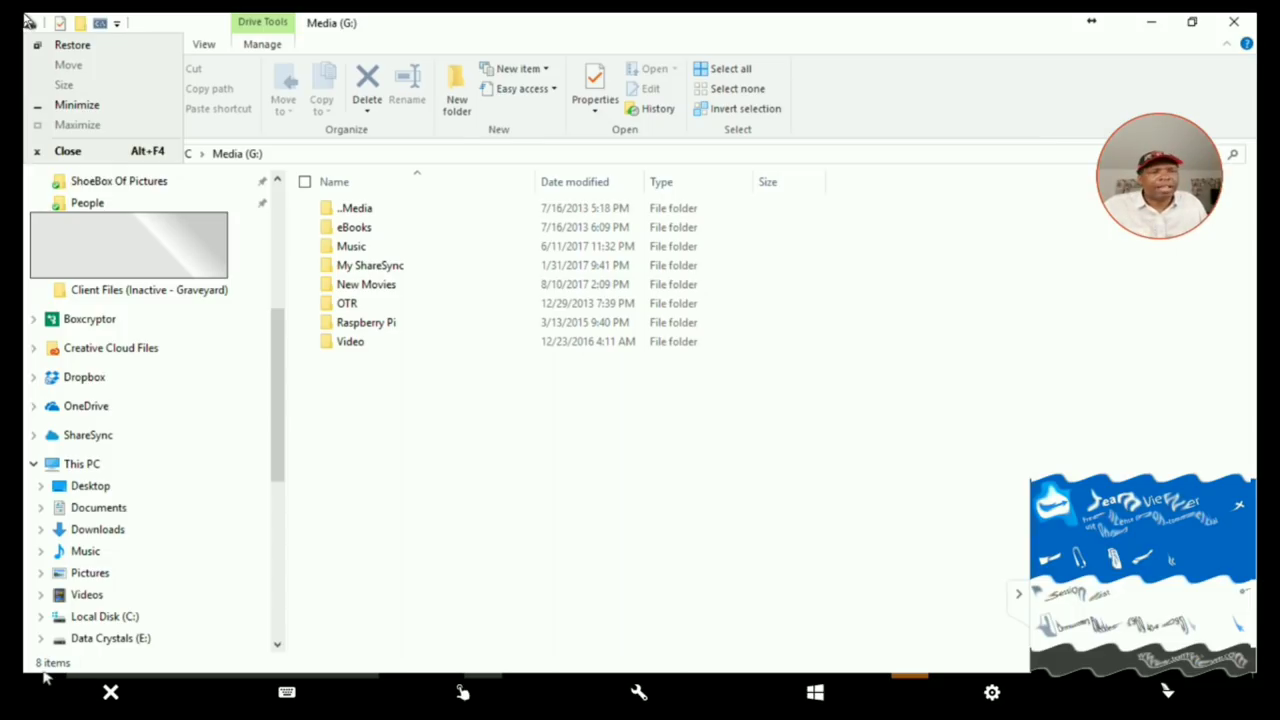
End the remote connection to LENNY and close TeamViewer.
left_click(111, 692)
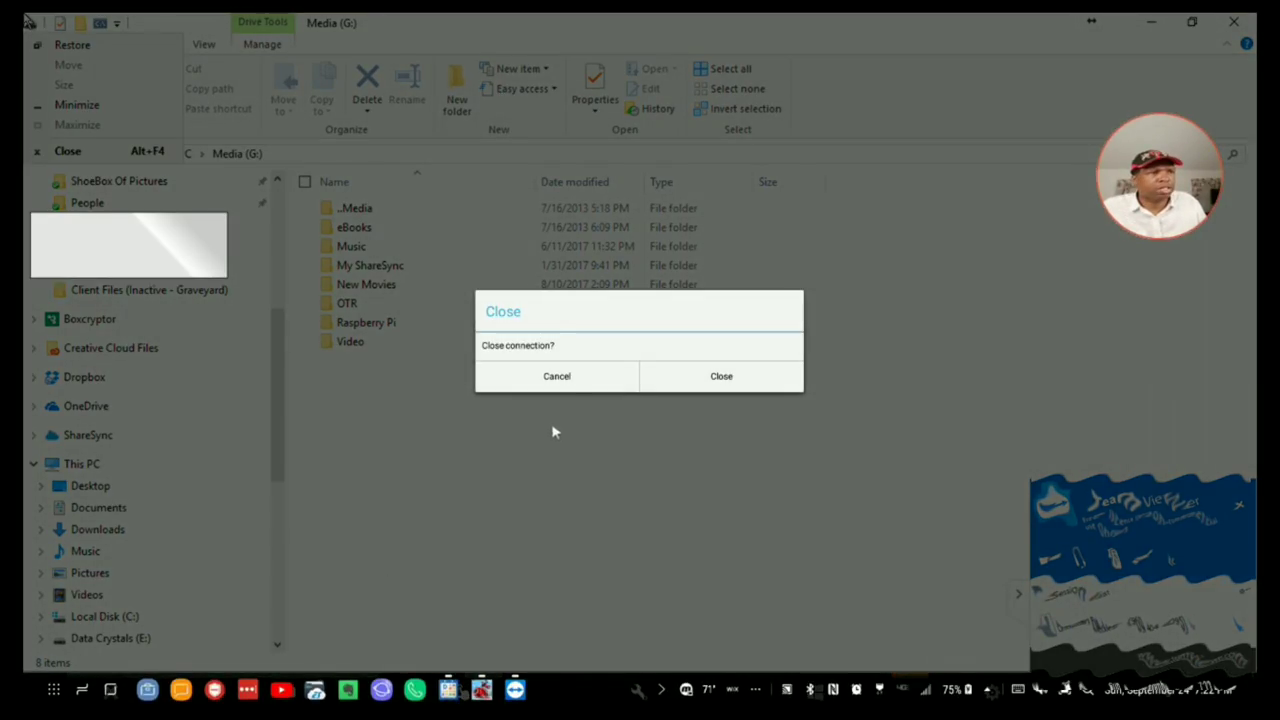
left_click(715, 372)
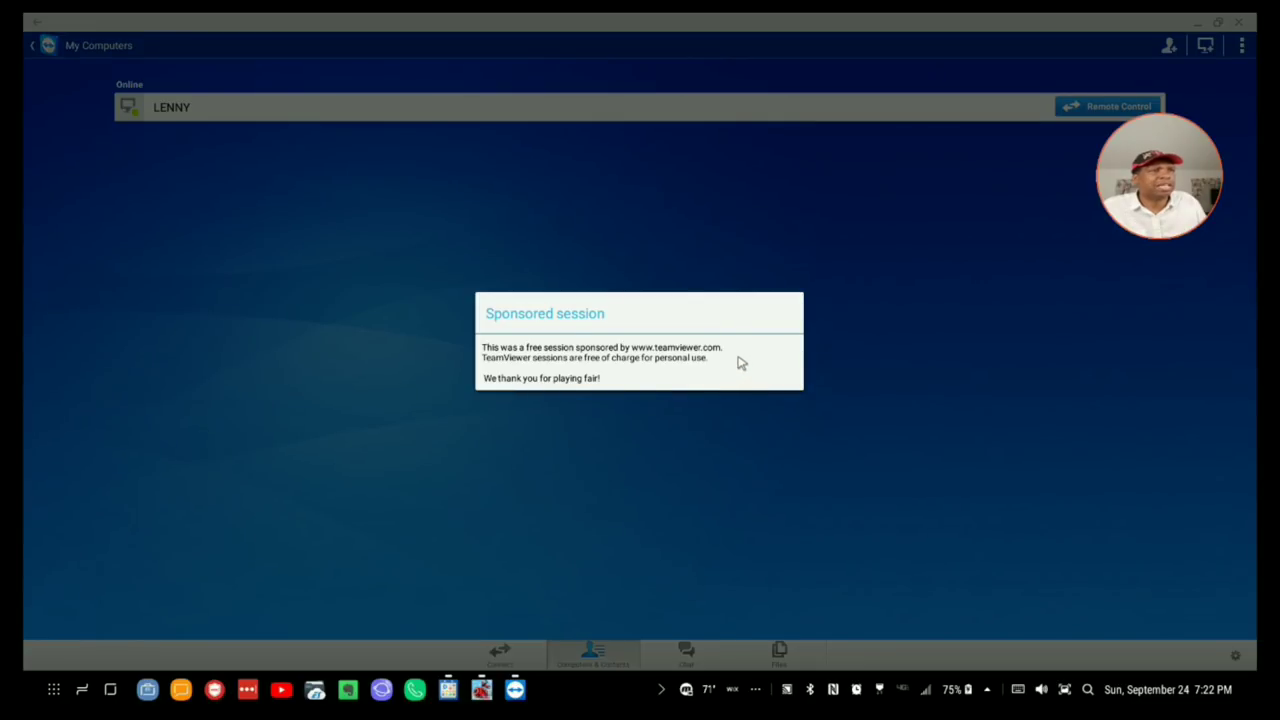
left_click(893, 362)
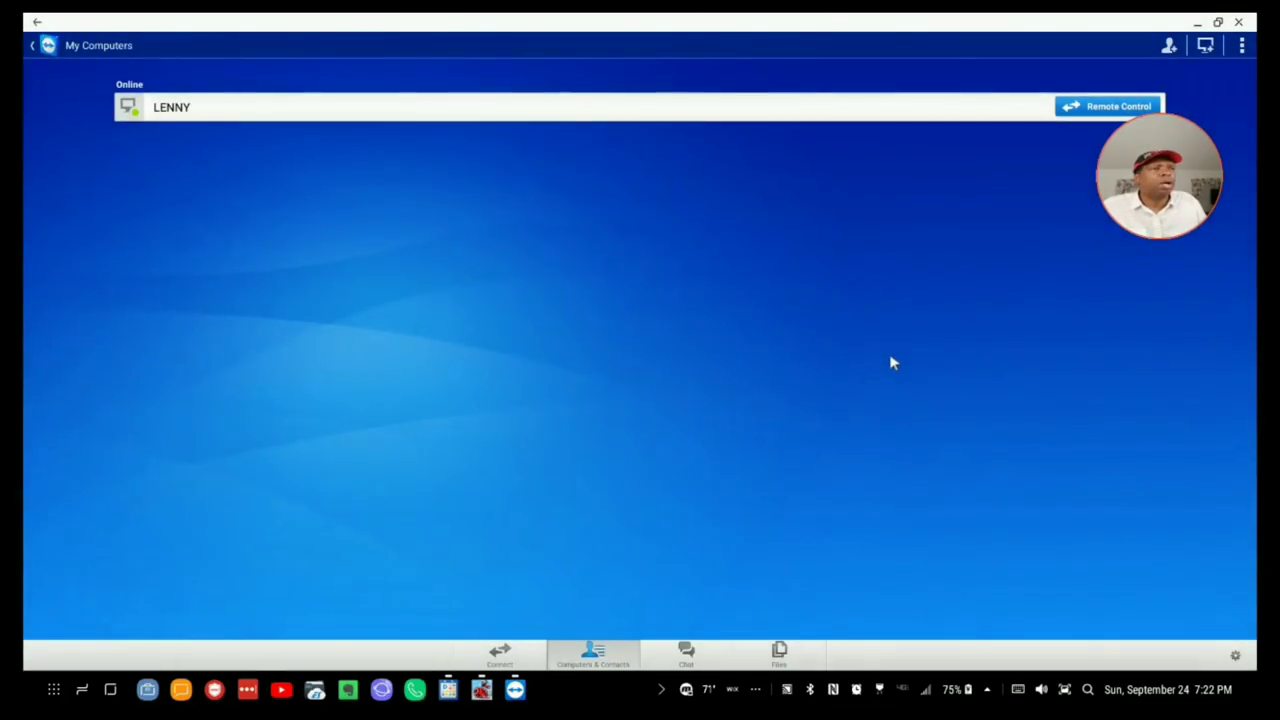
left_click(1238, 21)
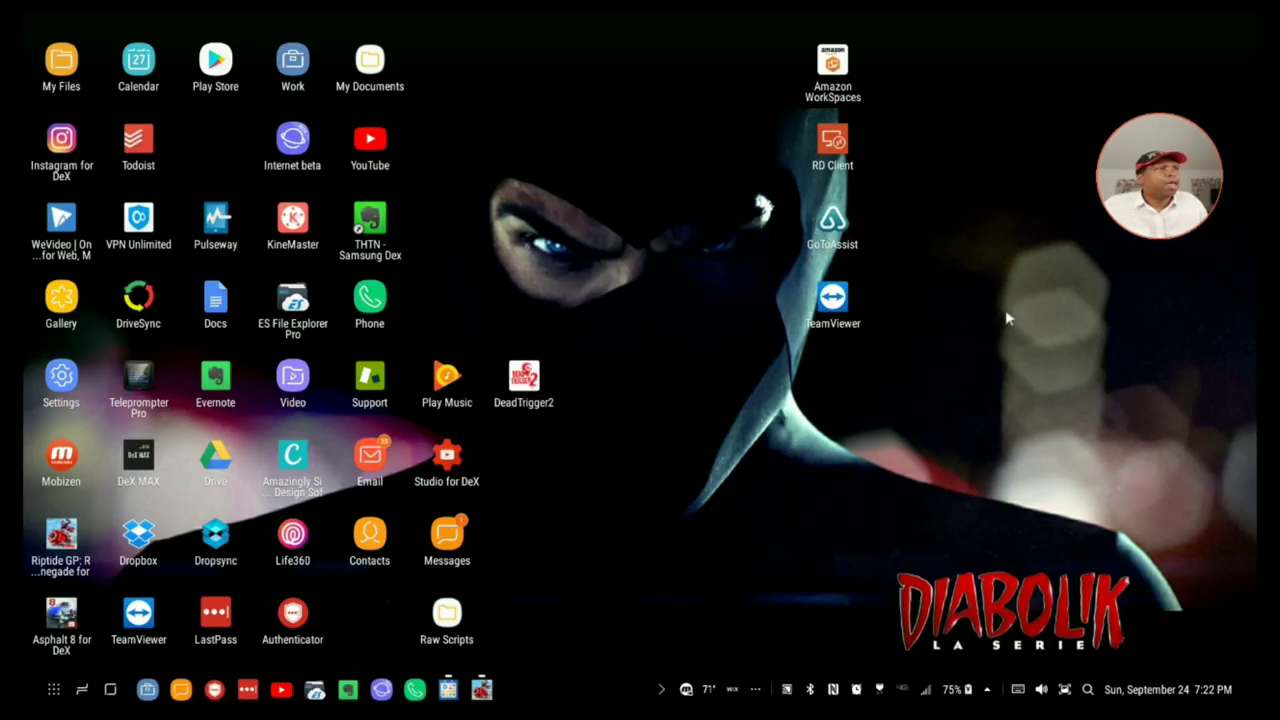
Open GoToAssist and maximize its remote session window.
double_click(843, 226)
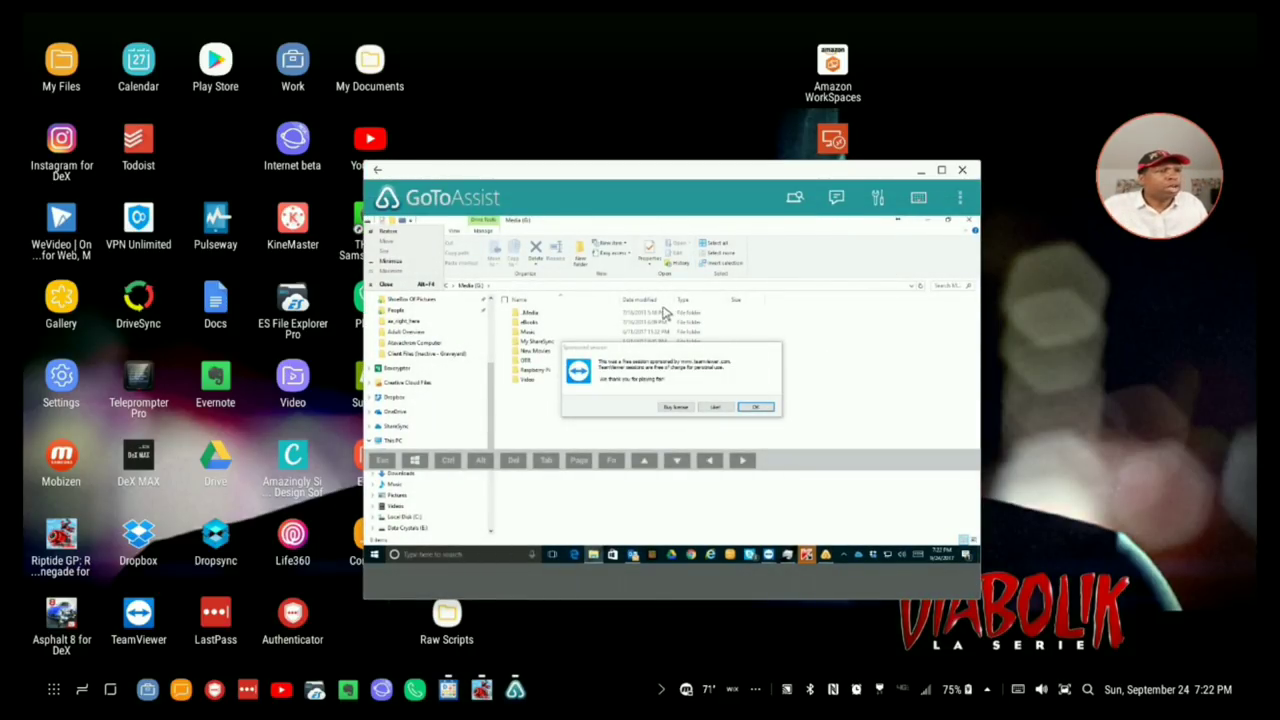
left_click(941, 172)
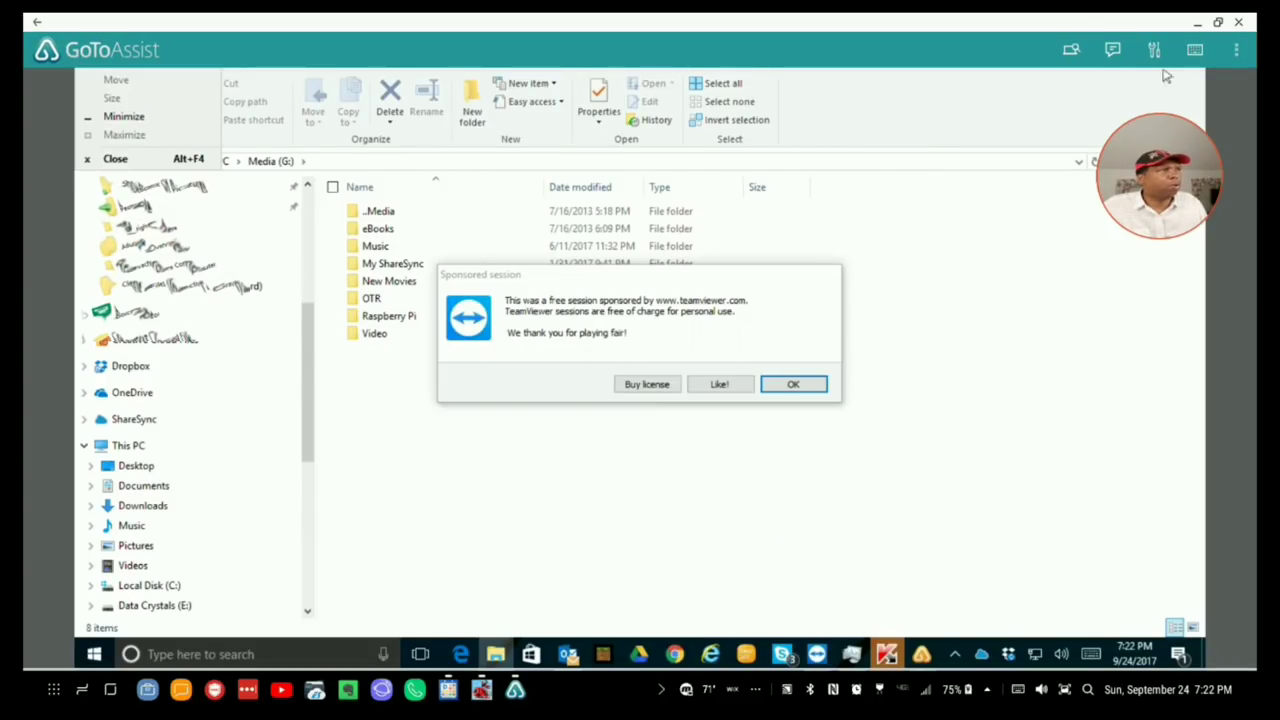
Clear the remote desktop of File Explorer, Task Manager, and the TeamViewer and Kaspersky dialogs, and close GoToAssist.
left_click(120, 161)
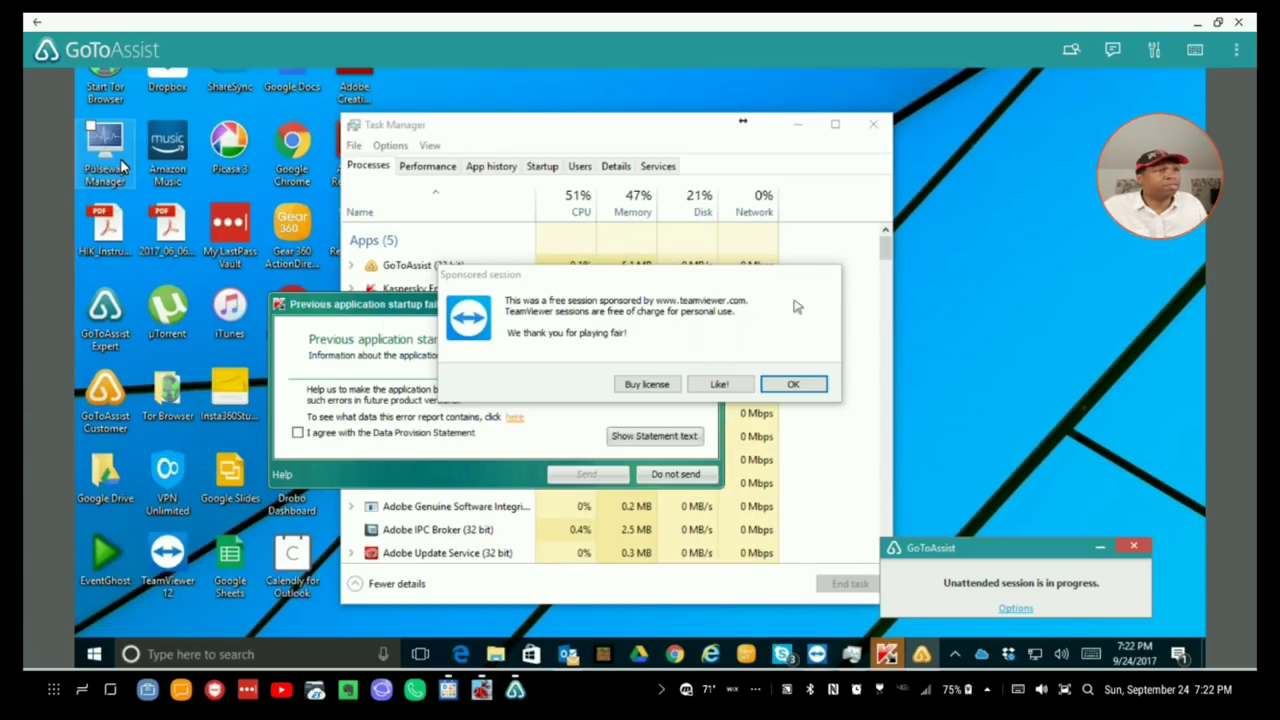
left_click(799, 126)
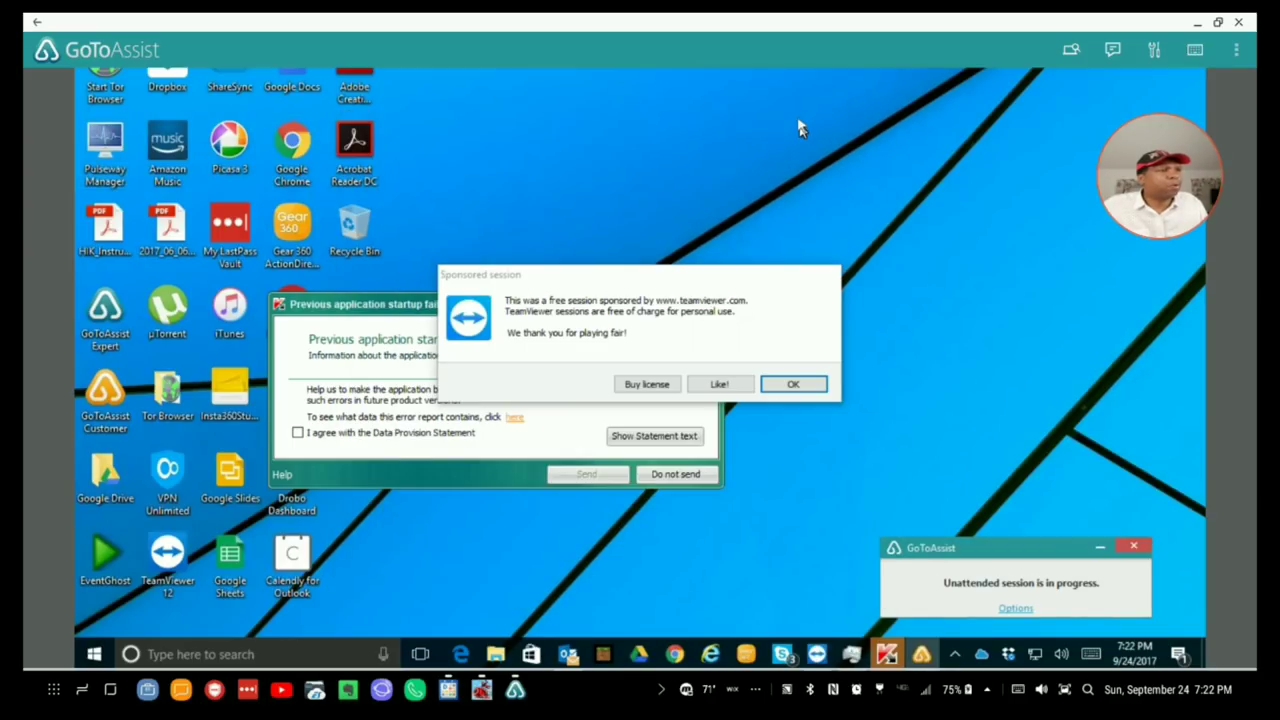
left_click(795, 385)
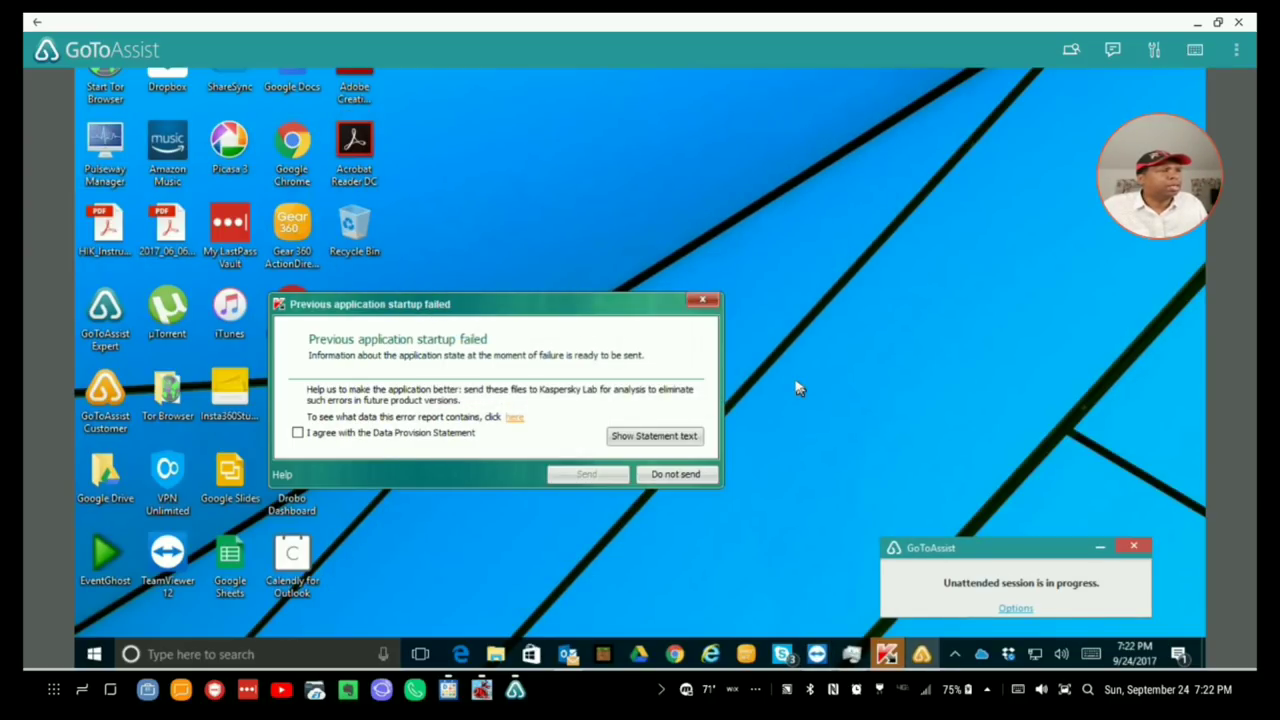
left_click(706, 302)
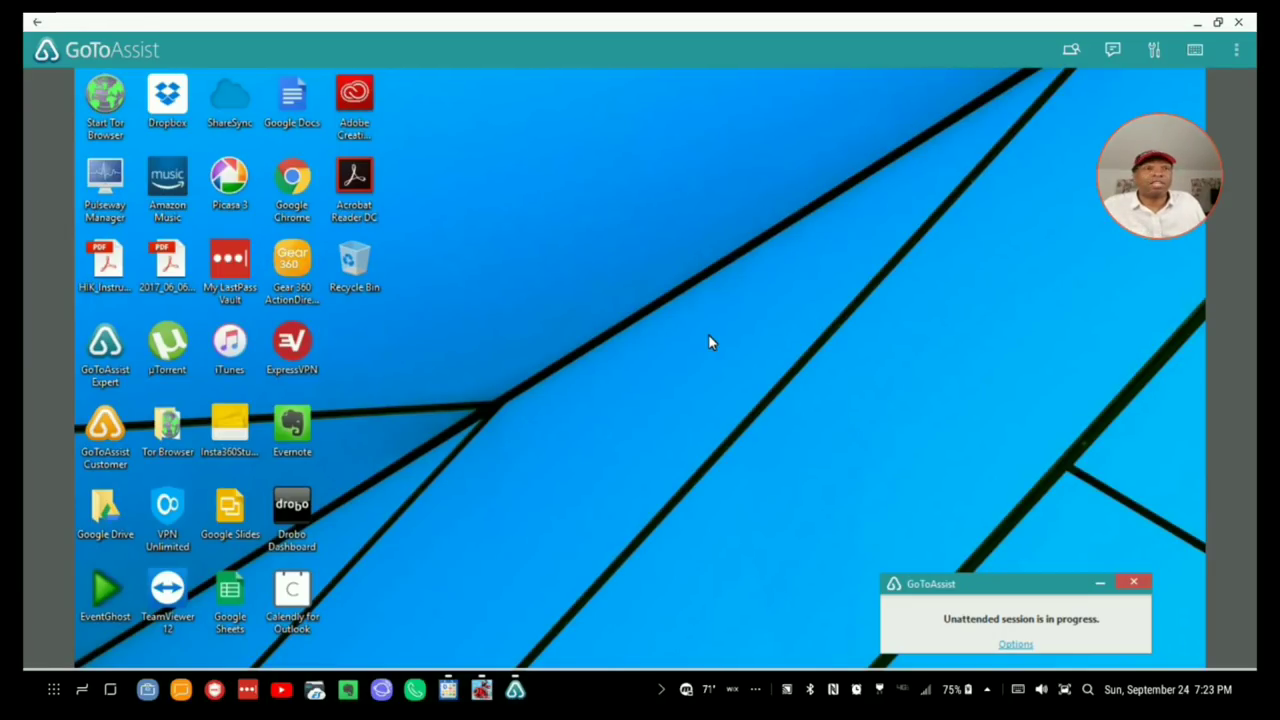
left_click(1238, 22)
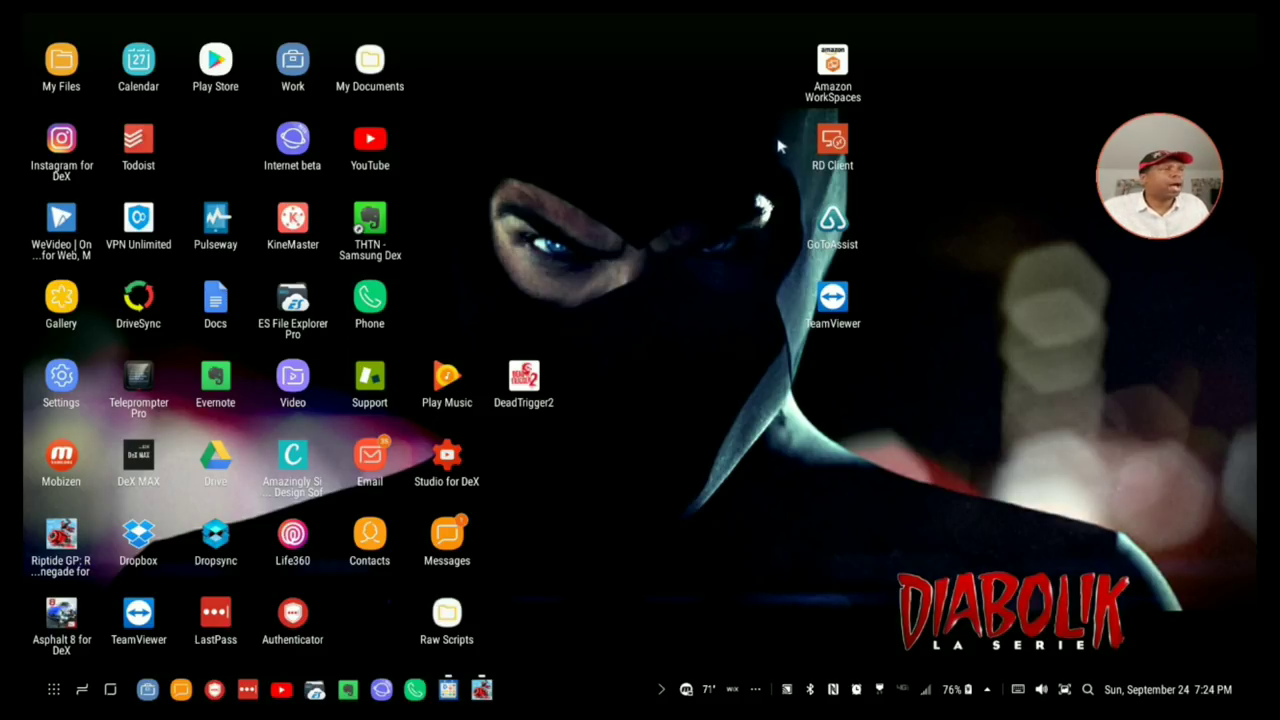
Open RD Client and try to connect to the remote PC LENNY, dismissing any connection errors.
double_click(840, 141)
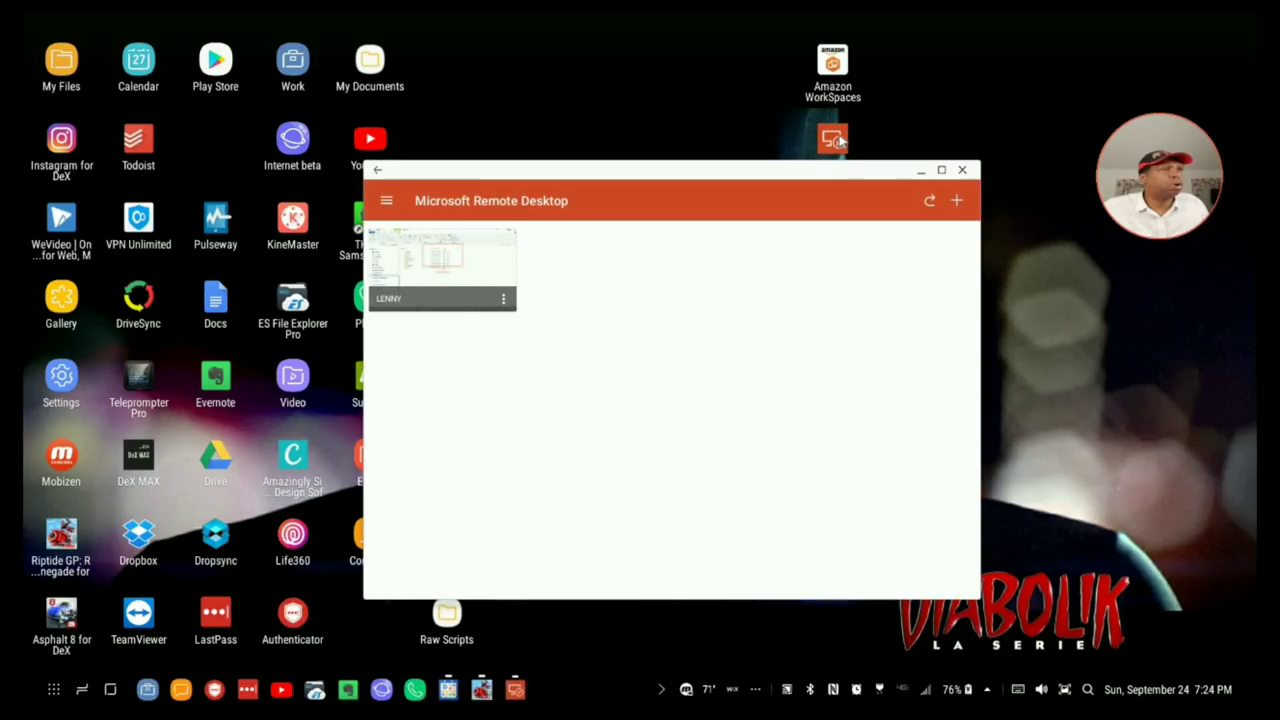
left_click(417, 278)
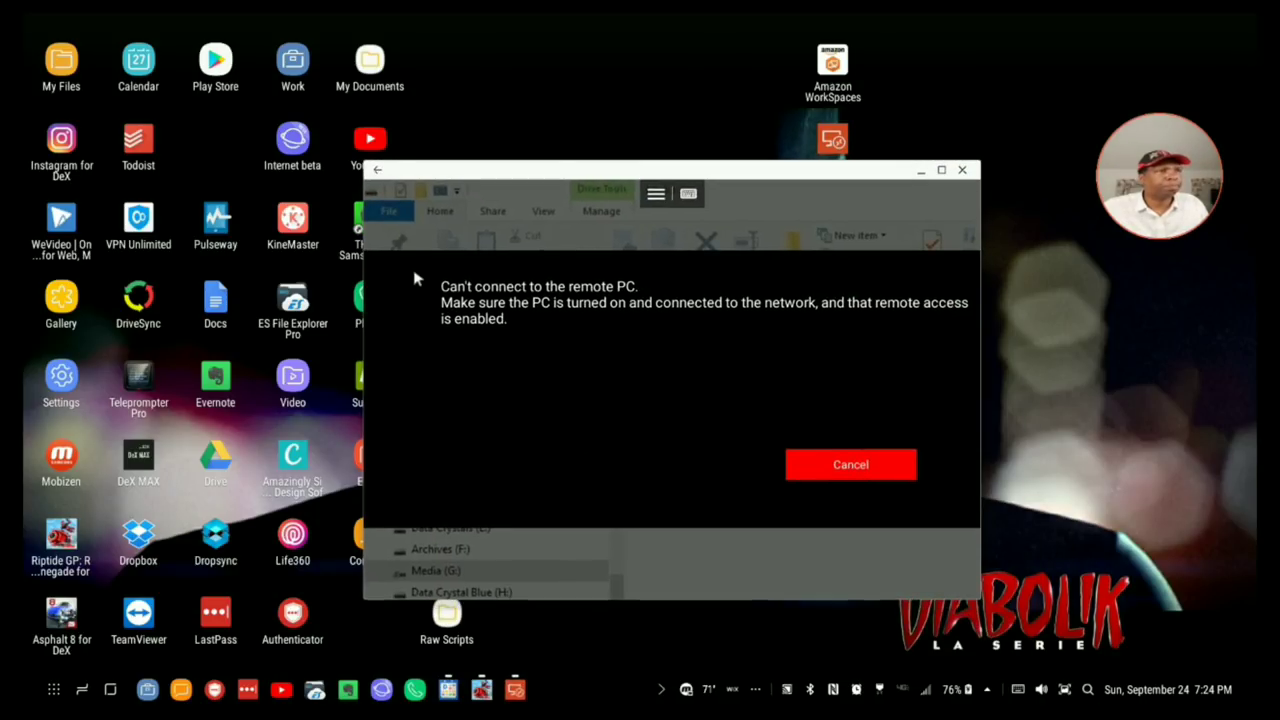
left_click(850, 465)
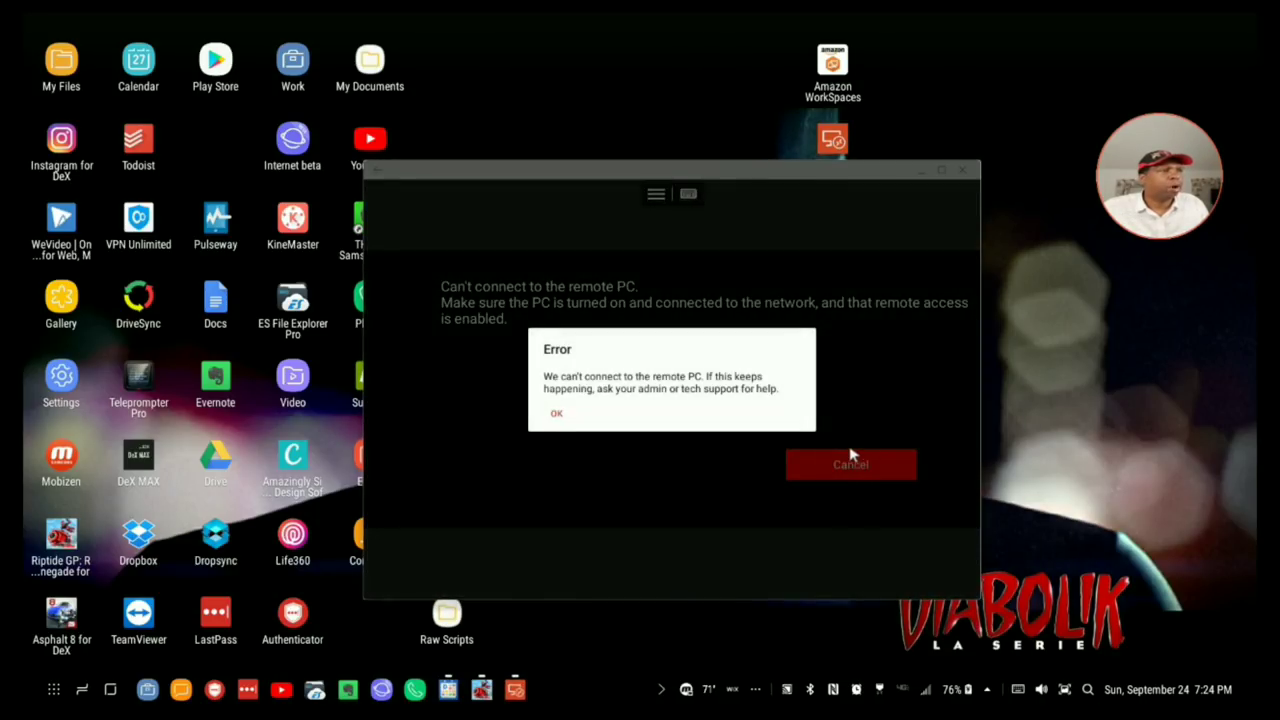
left_click(556, 414)
left_click(815, 462)
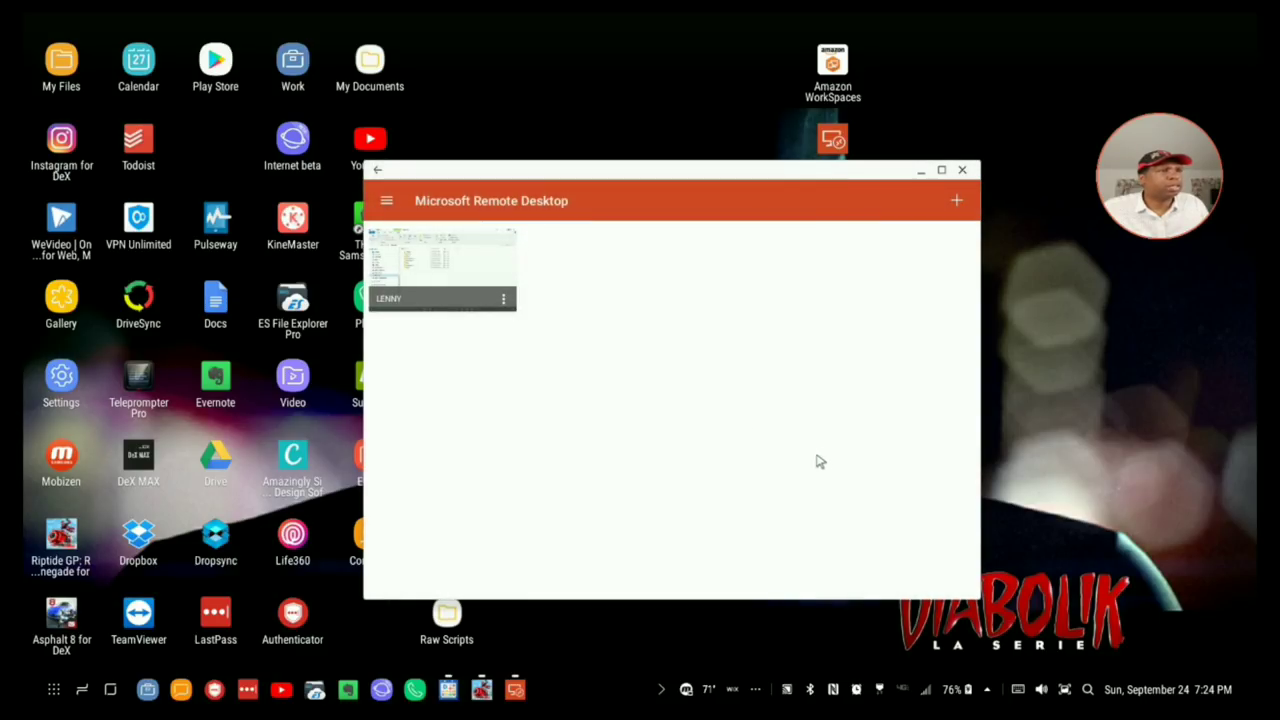
Connect to LENNY again and maximize the remote desktop window.
left_click(418, 287)
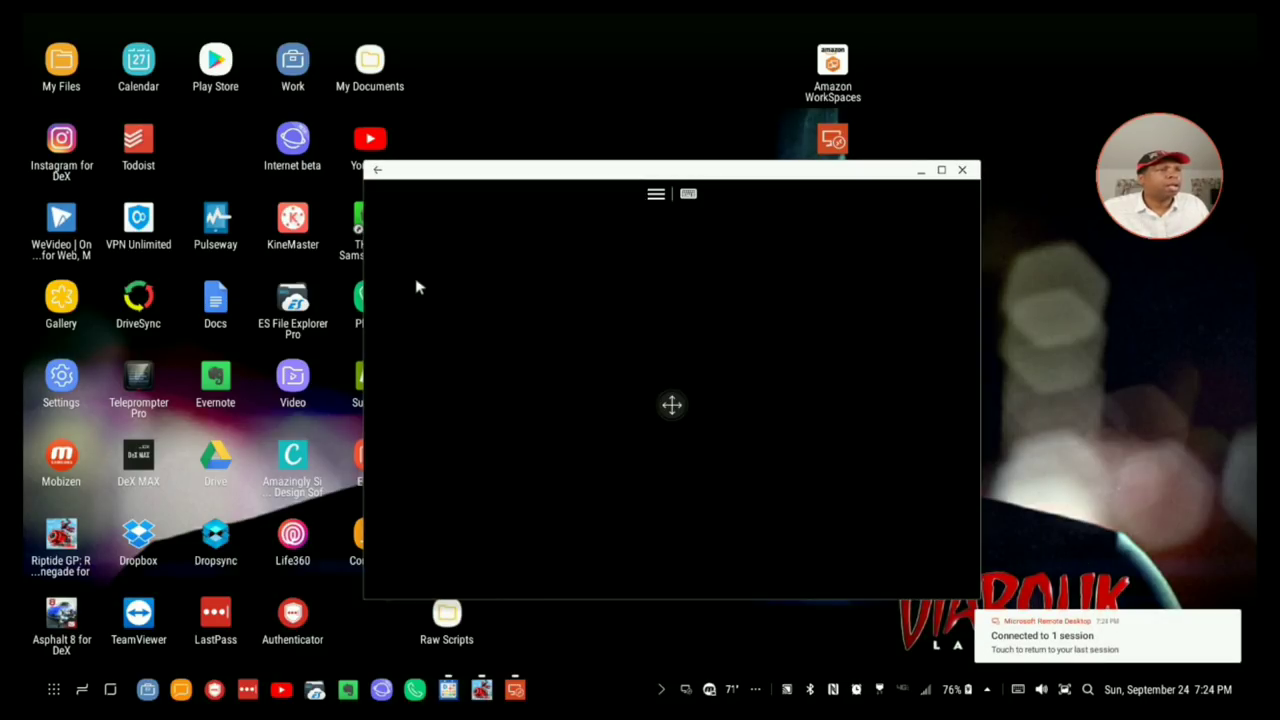
left_click(940, 172)
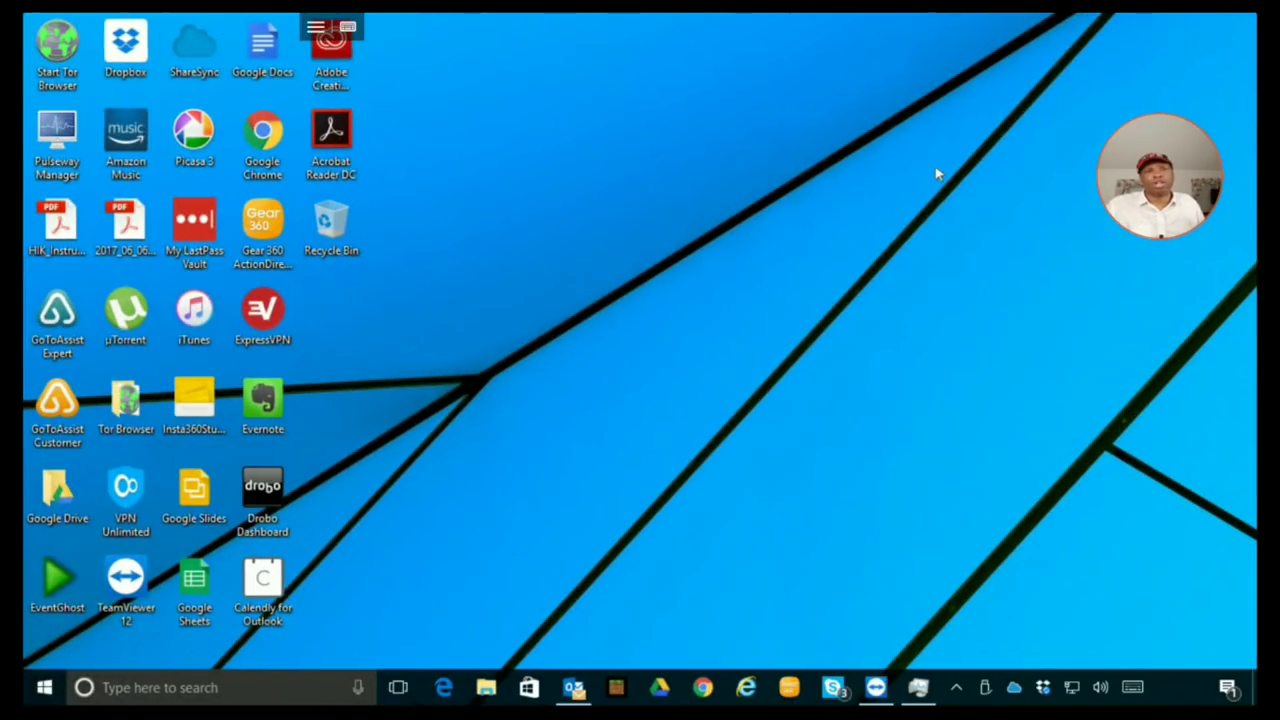
Restore the remote desktop window to its smaller size and close it.
mouse_move(298, 18)
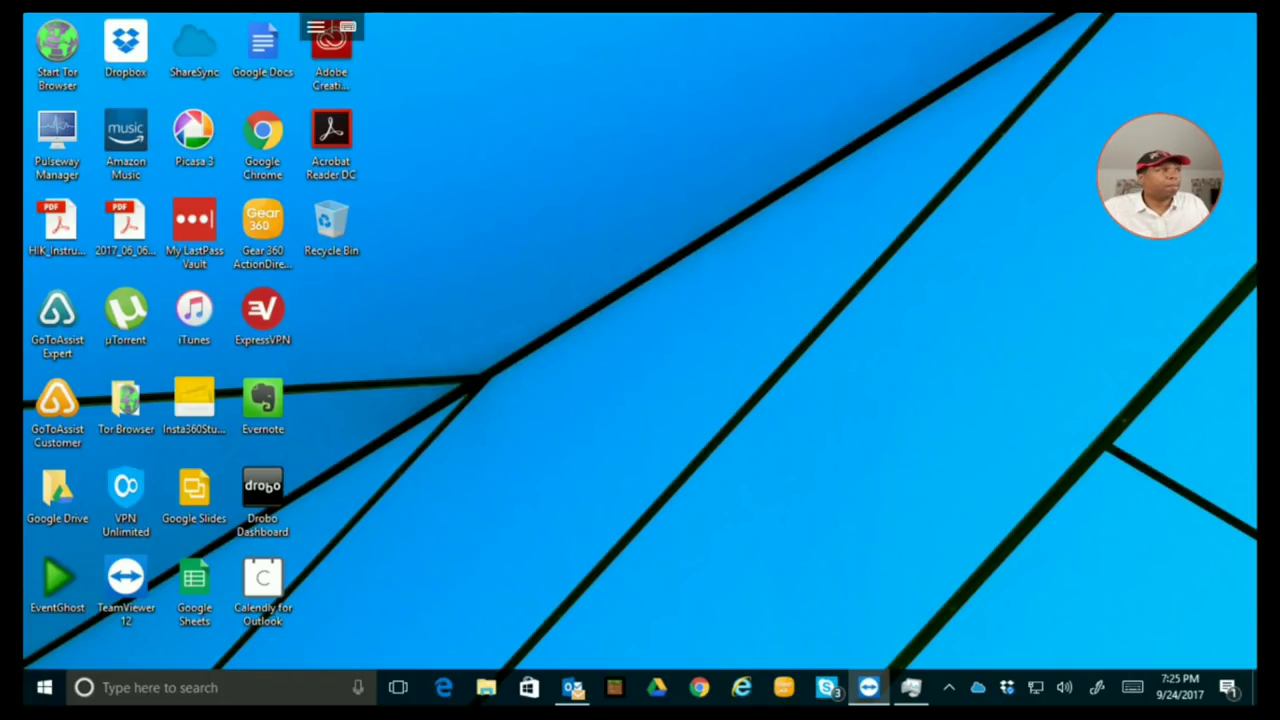
mouse_move(670, 16)
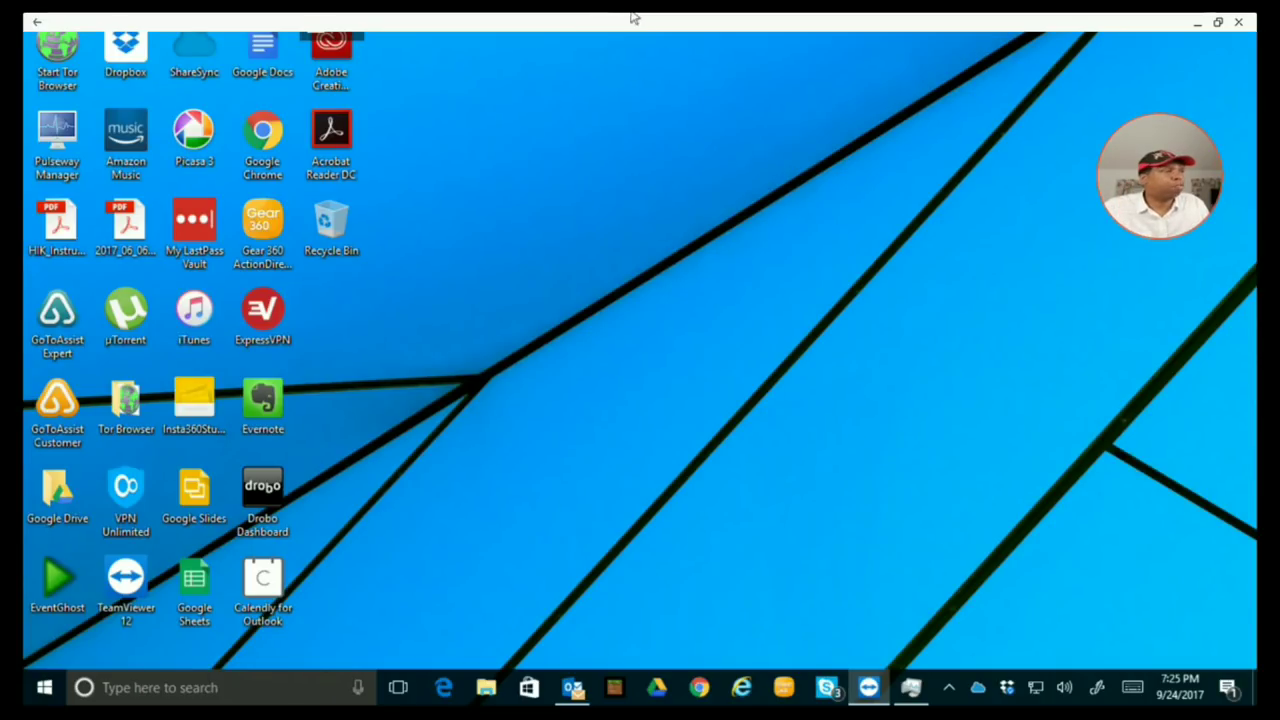
left_click(1219, 22)
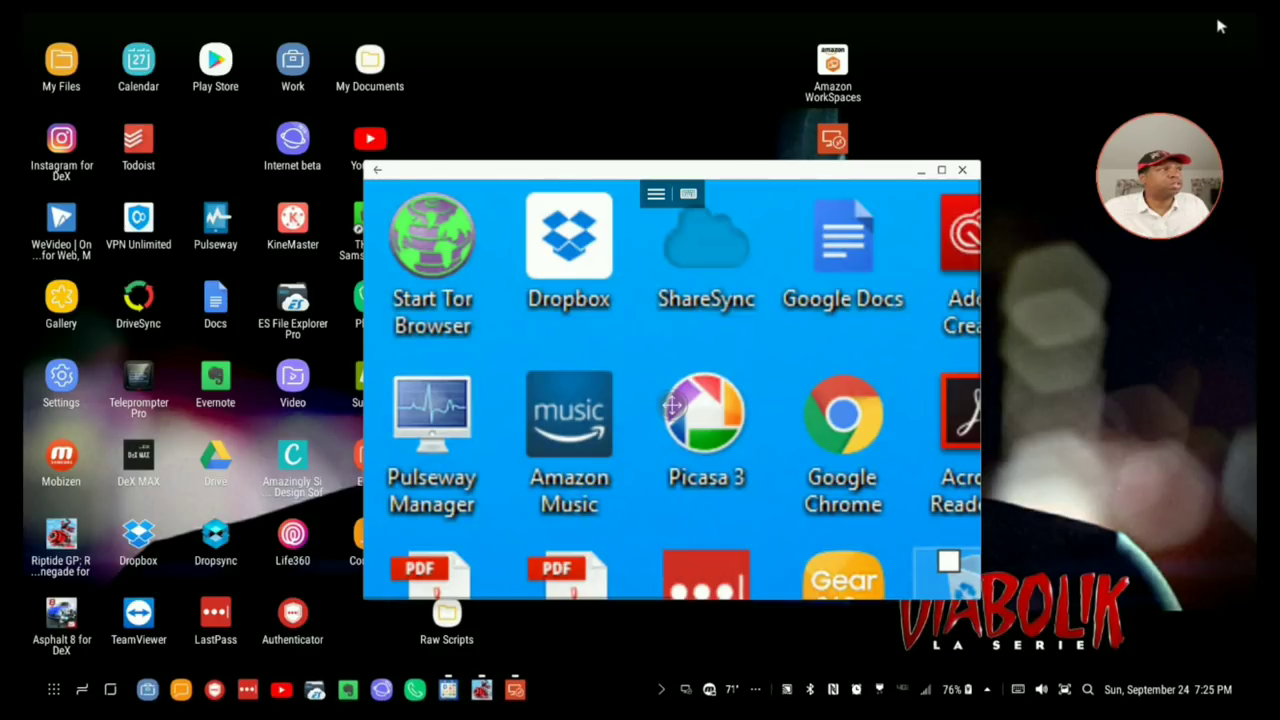
left_click(963, 171)
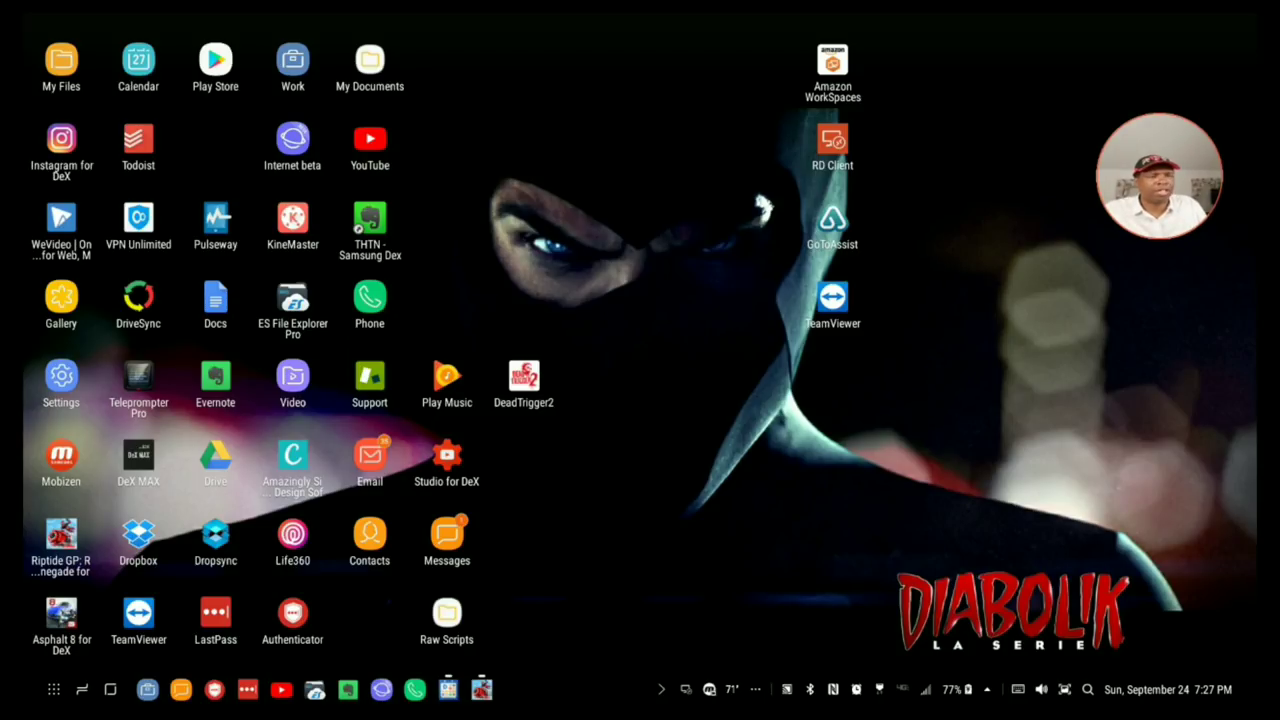
Open the Apps for Samsung DeX list from the app launcher and browse the top apps down to Amazon WorkSpaces.
left_click(50, 692)
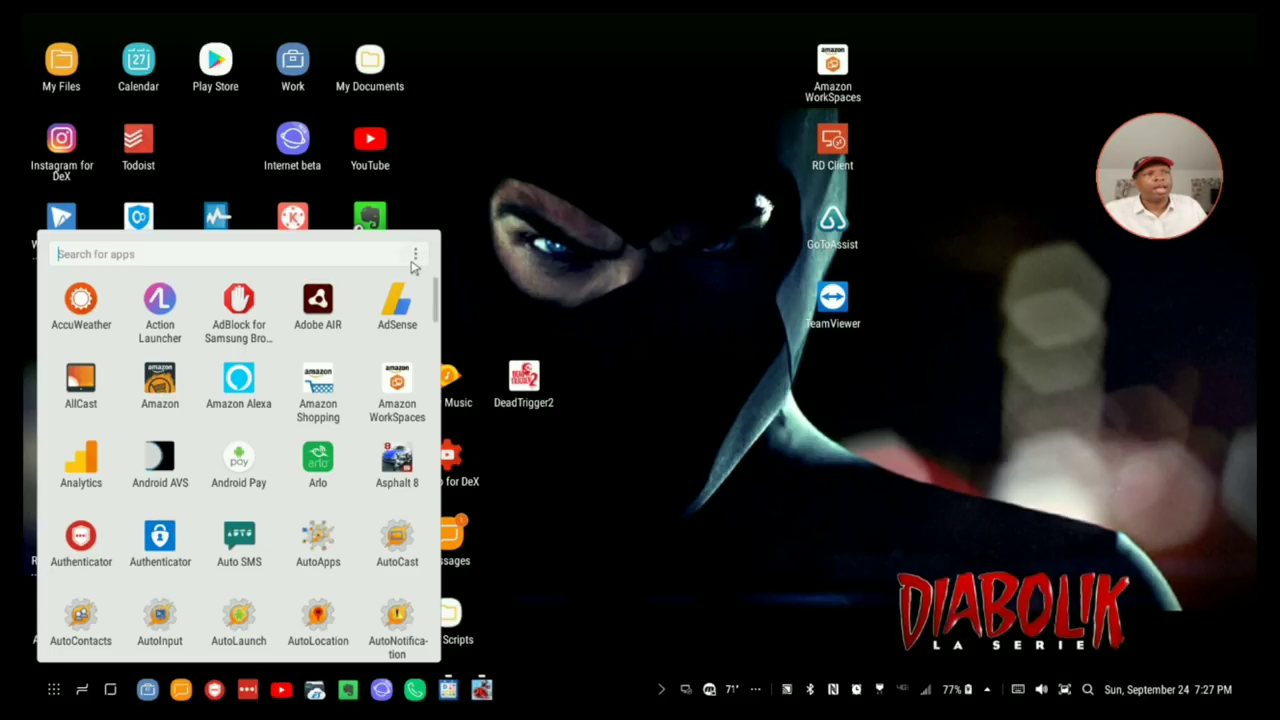
left_click(415, 256)
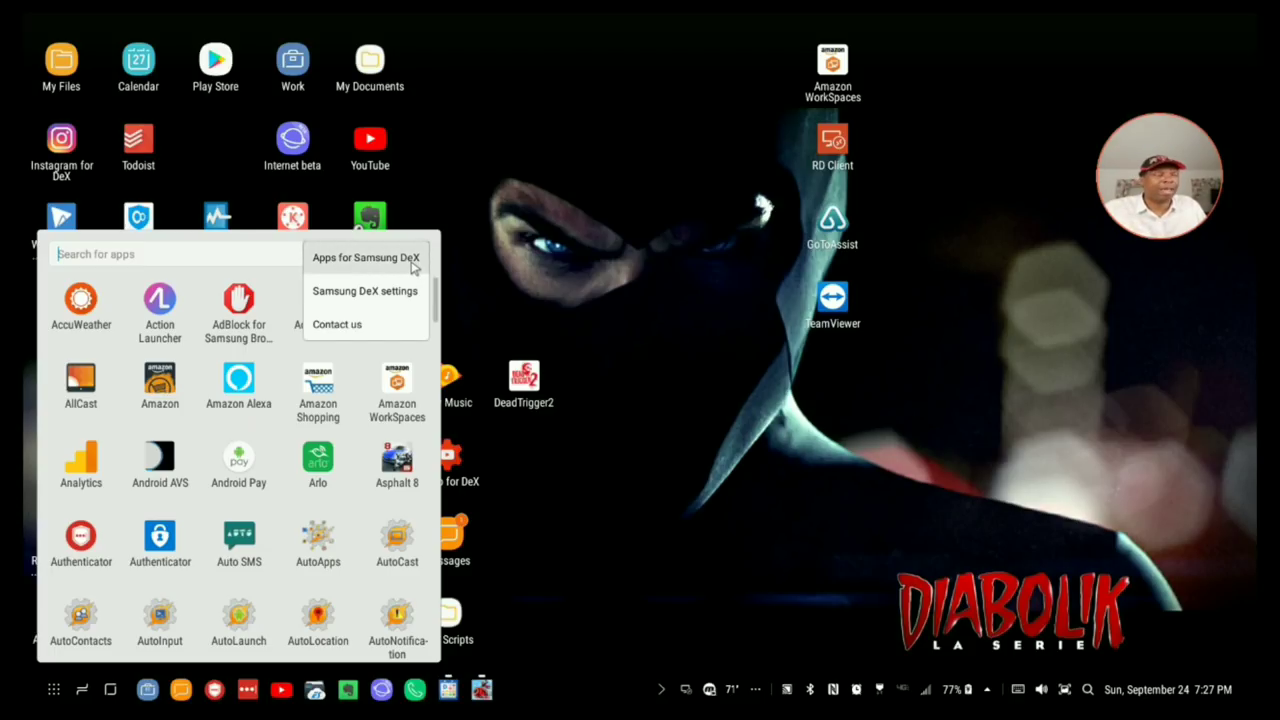
left_click(415, 262)
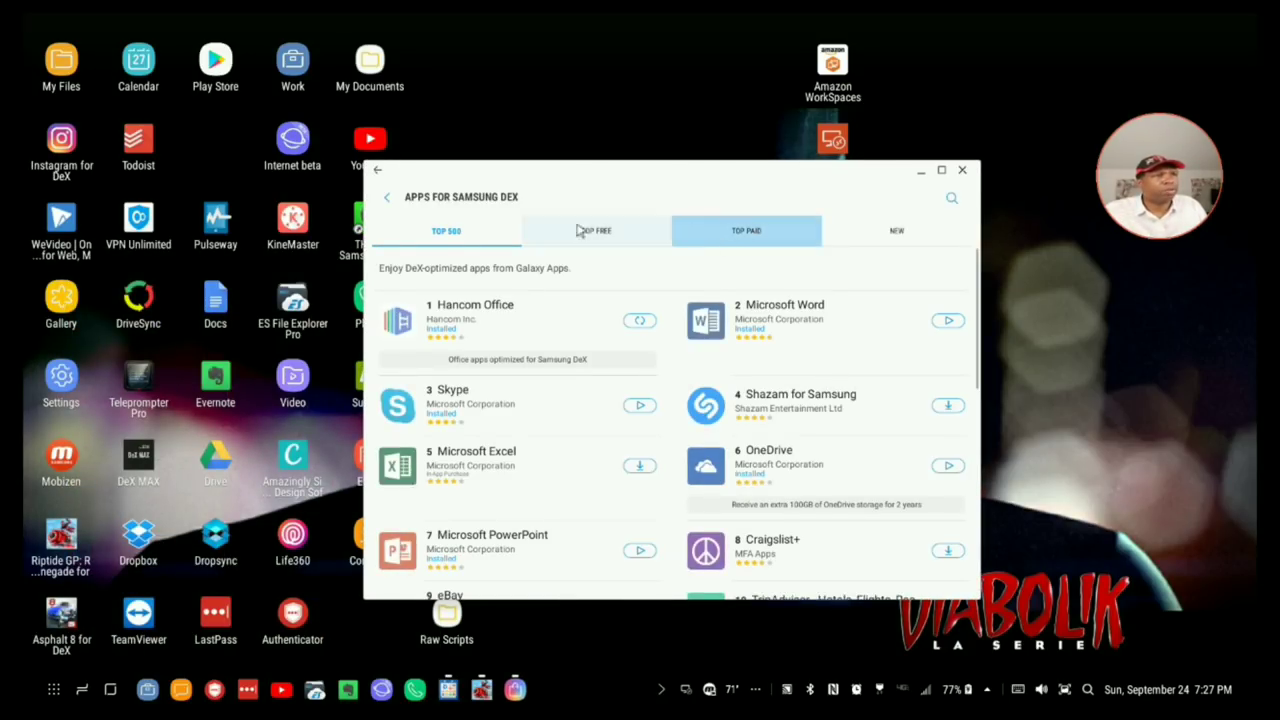
scroll(575, 303, "down", 5)
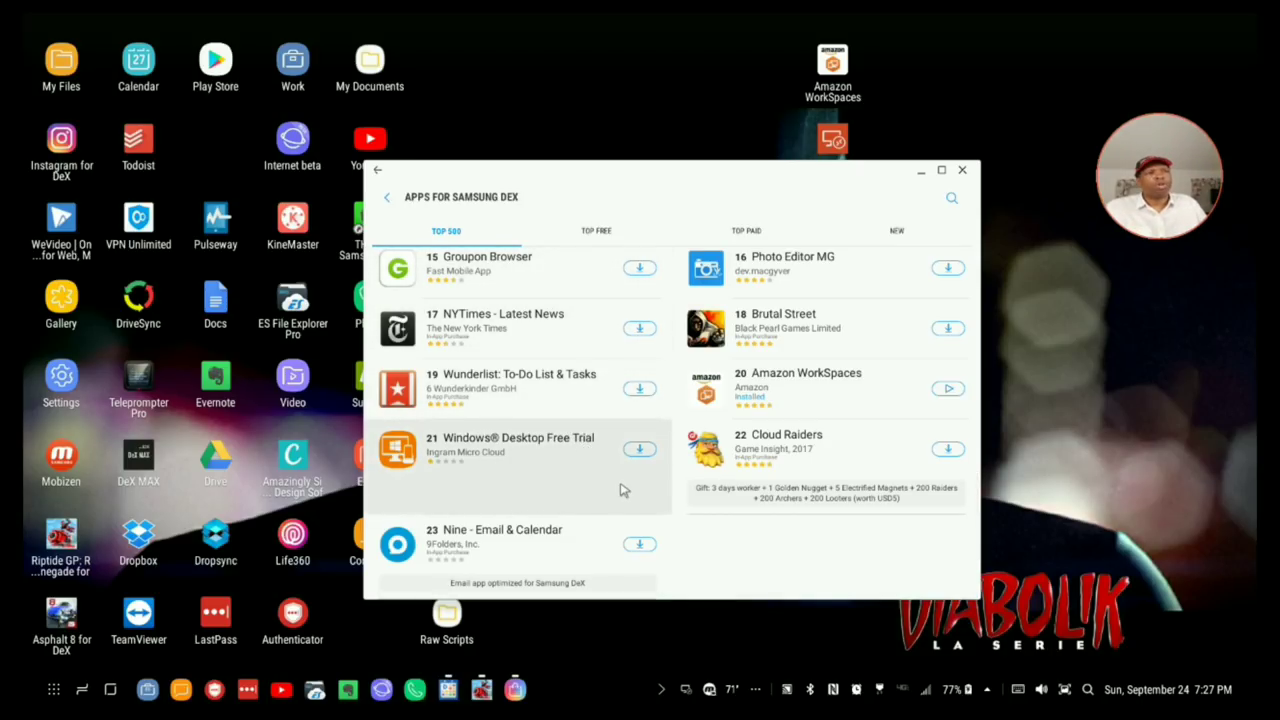
Show again how to reach the Apps for Samsung DeX list from the app launcher.
left_click(54, 690)
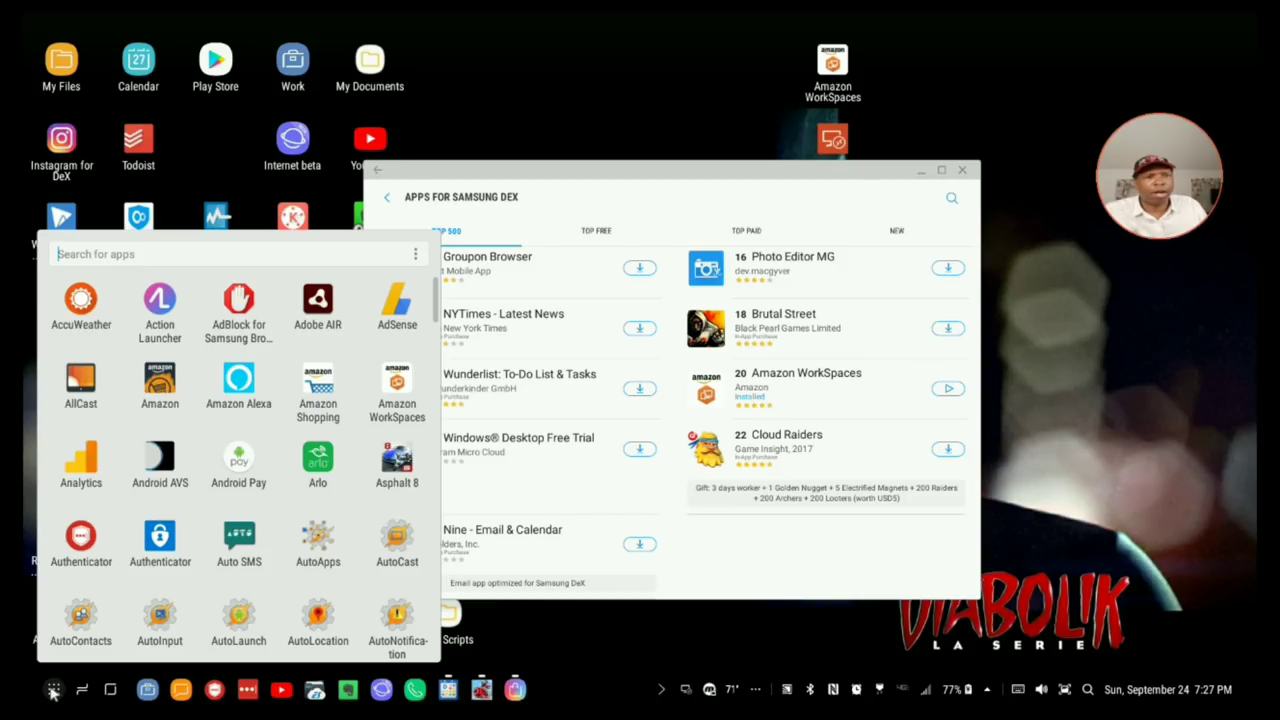
left_click(414, 254)
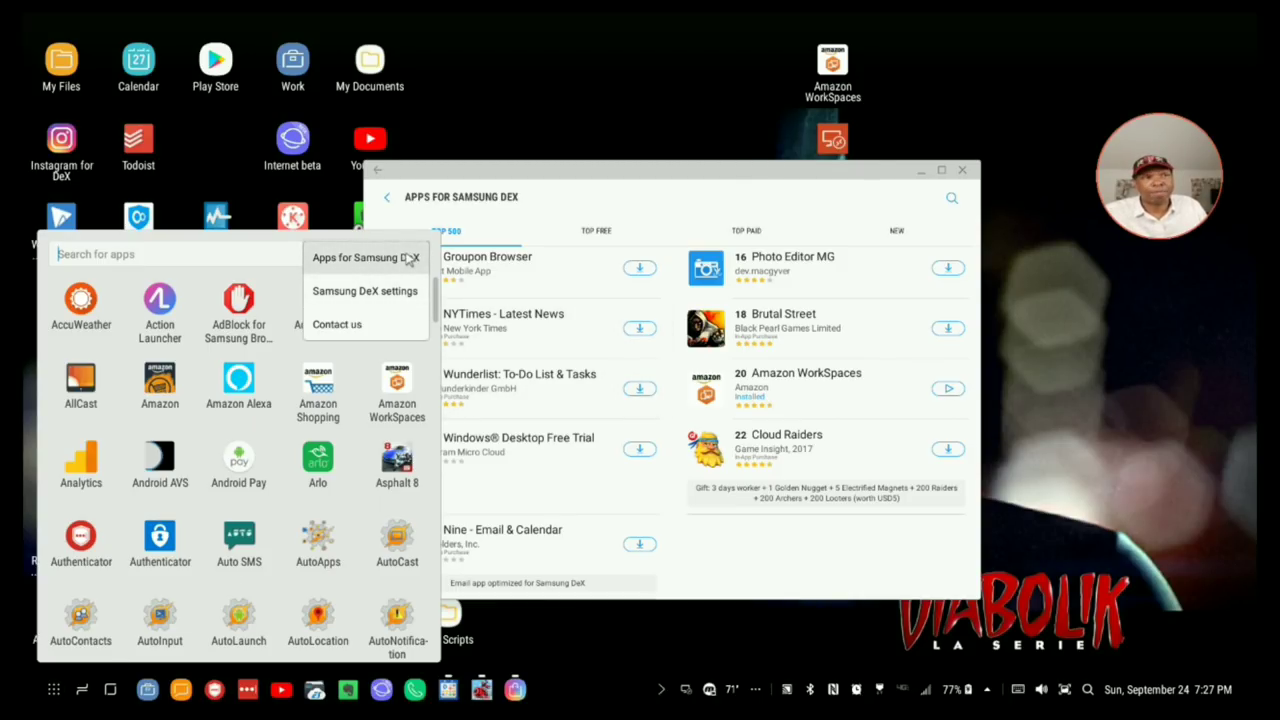
left_click(410, 258)
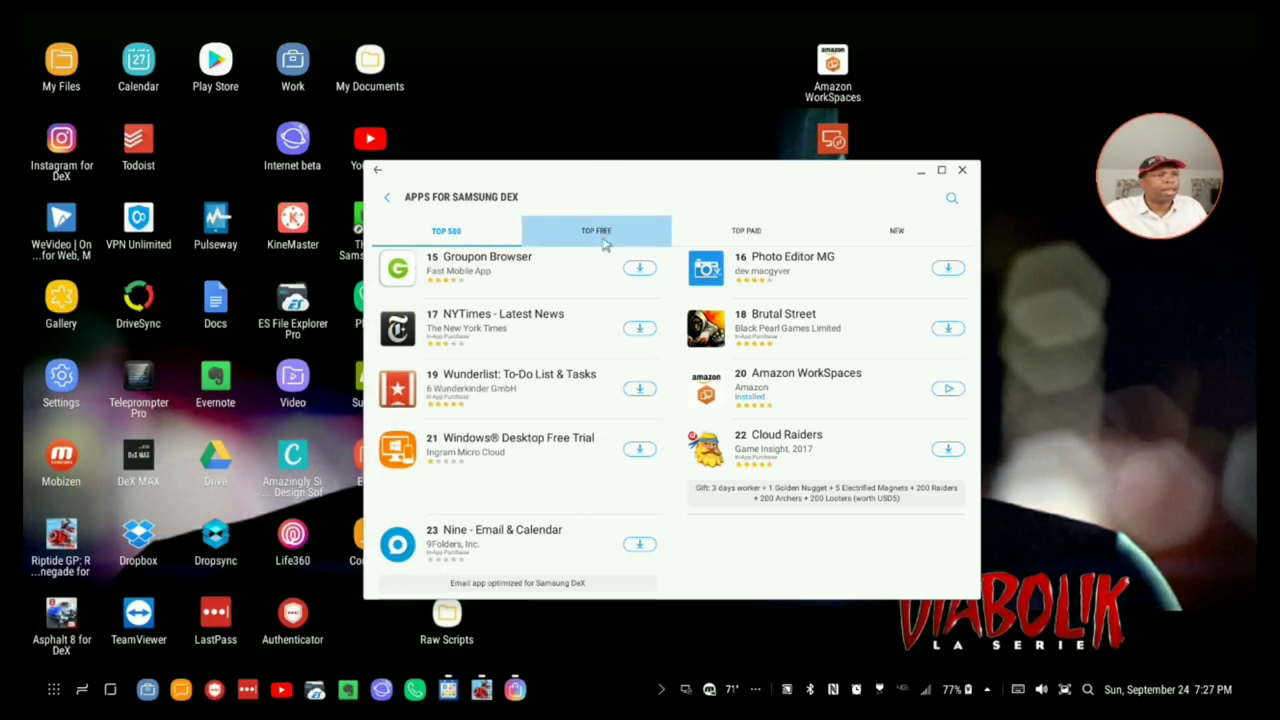
Examine the description and all user reviews of Windows Desktop Free Trial, and close the store window.
left_click(560, 459)
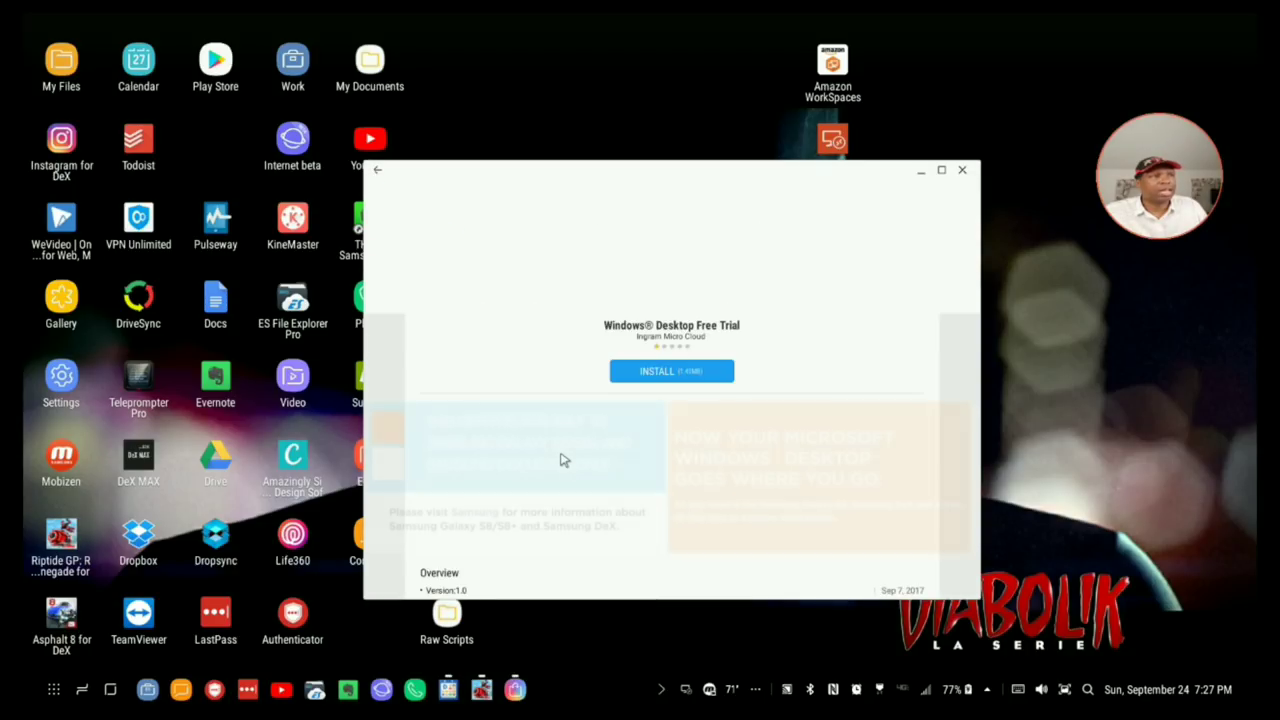
scroll(581, 362, "down", 5)
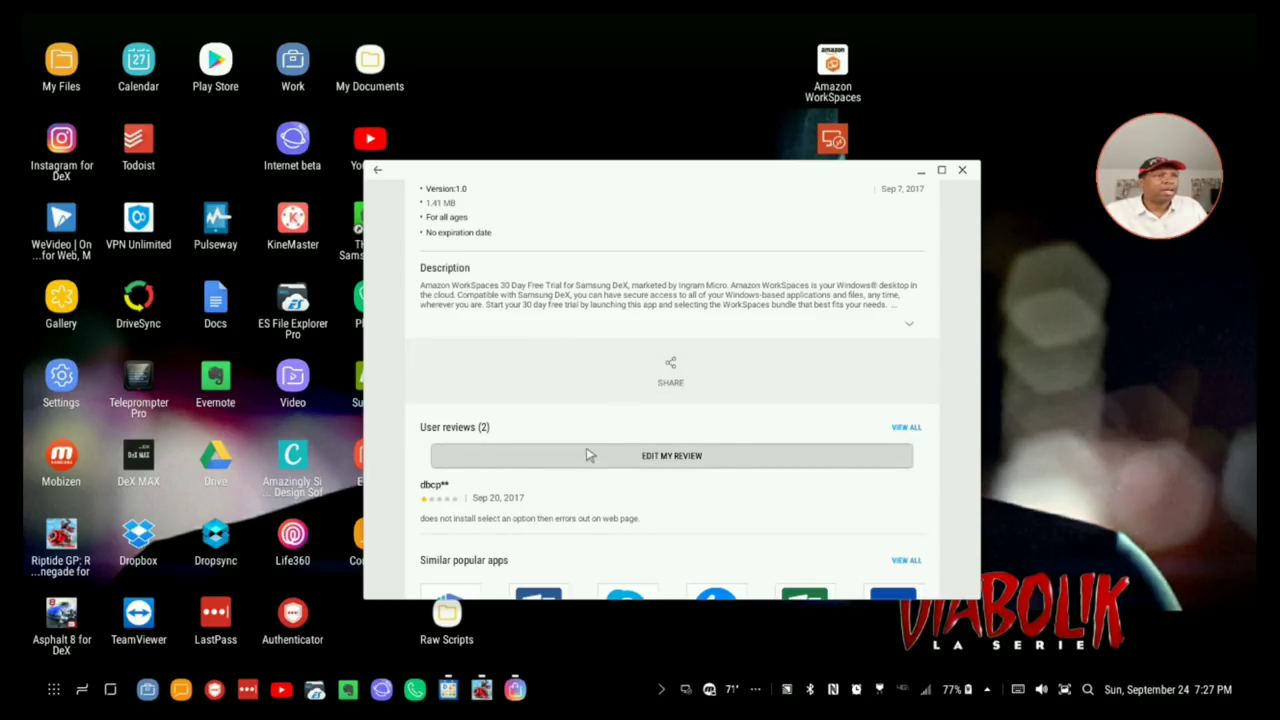
left_click(912, 430)
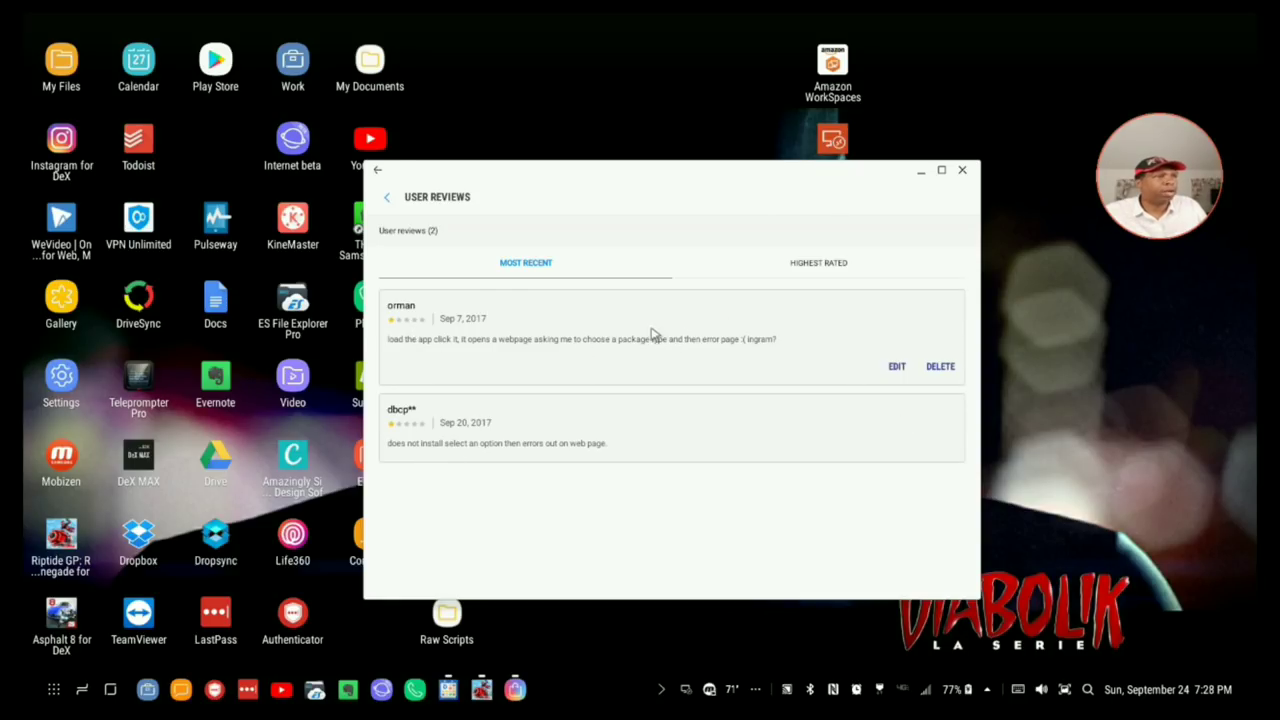
left_click(386, 198)
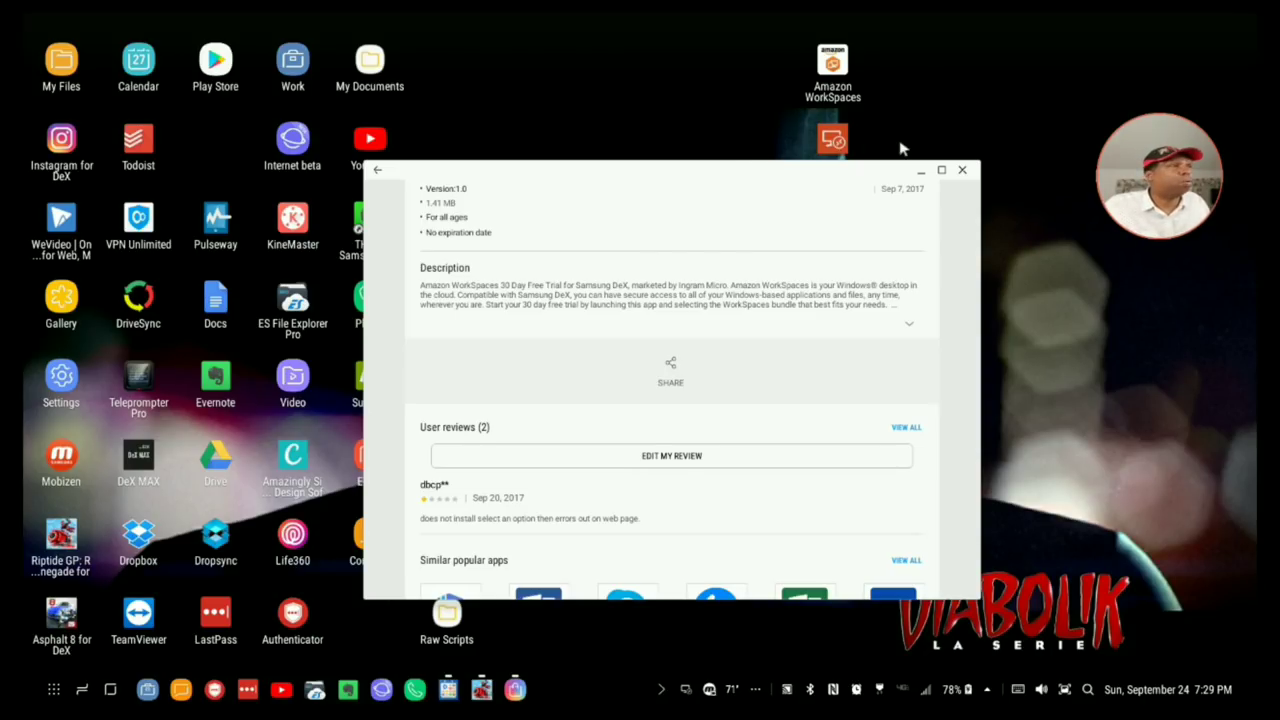
left_click(964, 172)
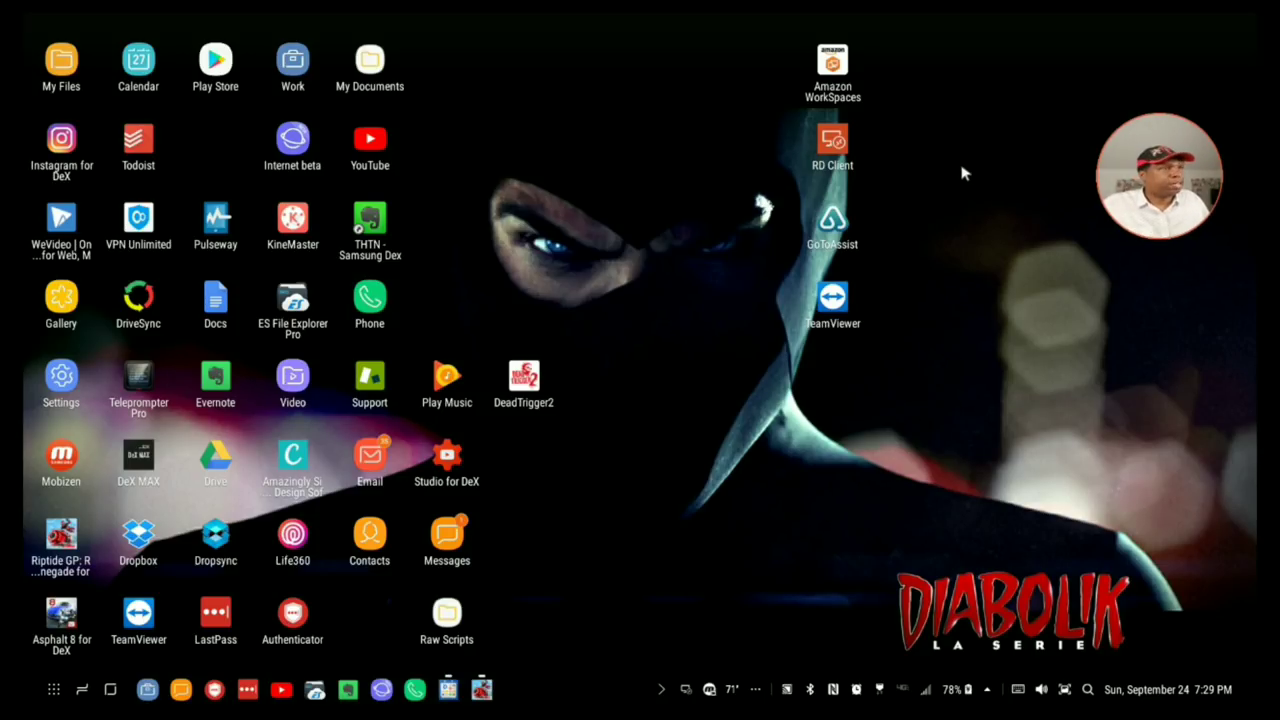
Open Amazon WorkSpaces and try to sign in with the username and password from the saved Amazon WorkSpaces login.
double_click(826, 62)
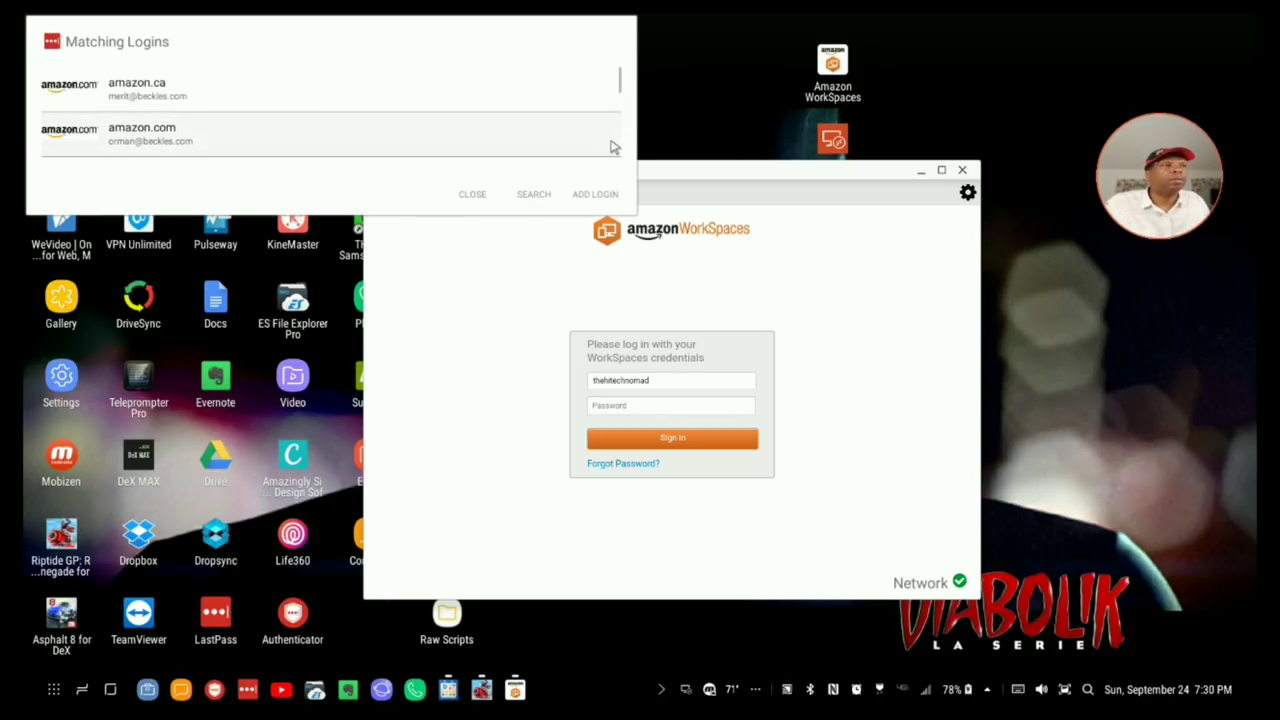
scroll(477, 103, "down", 3)
scroll(400, 114, "down", 5)
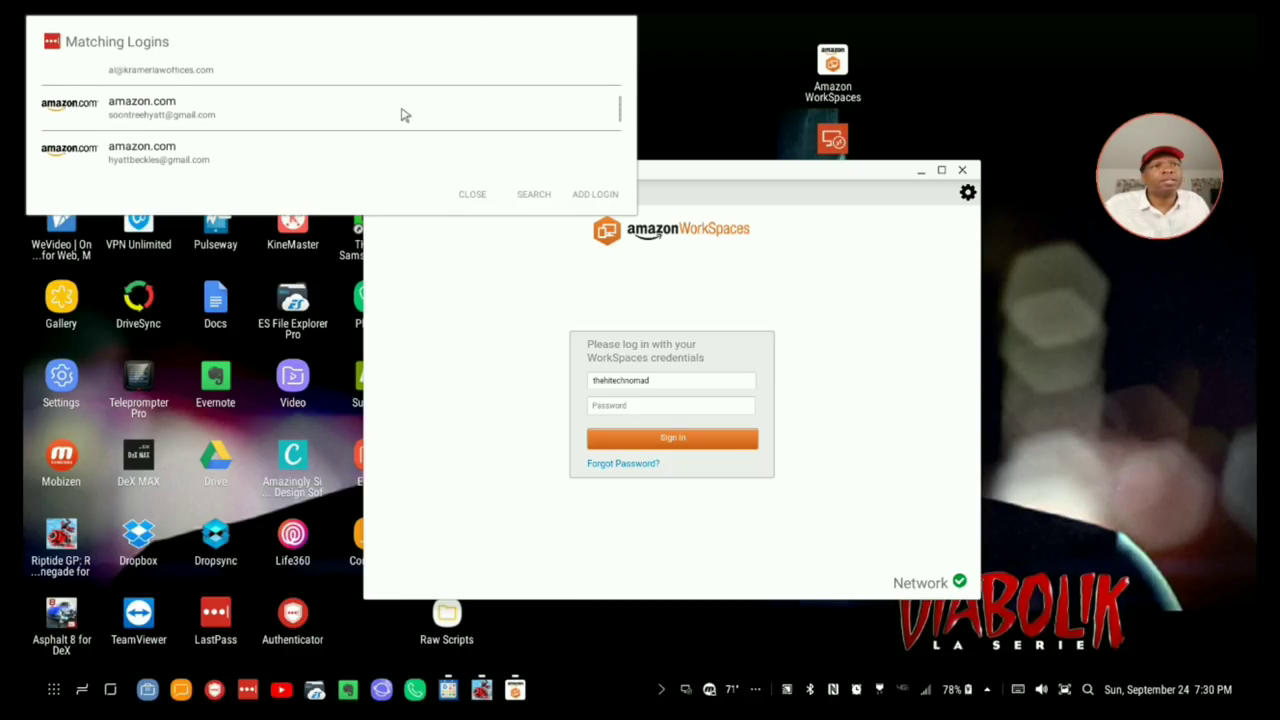
scroll(358, 90, "down", 2)
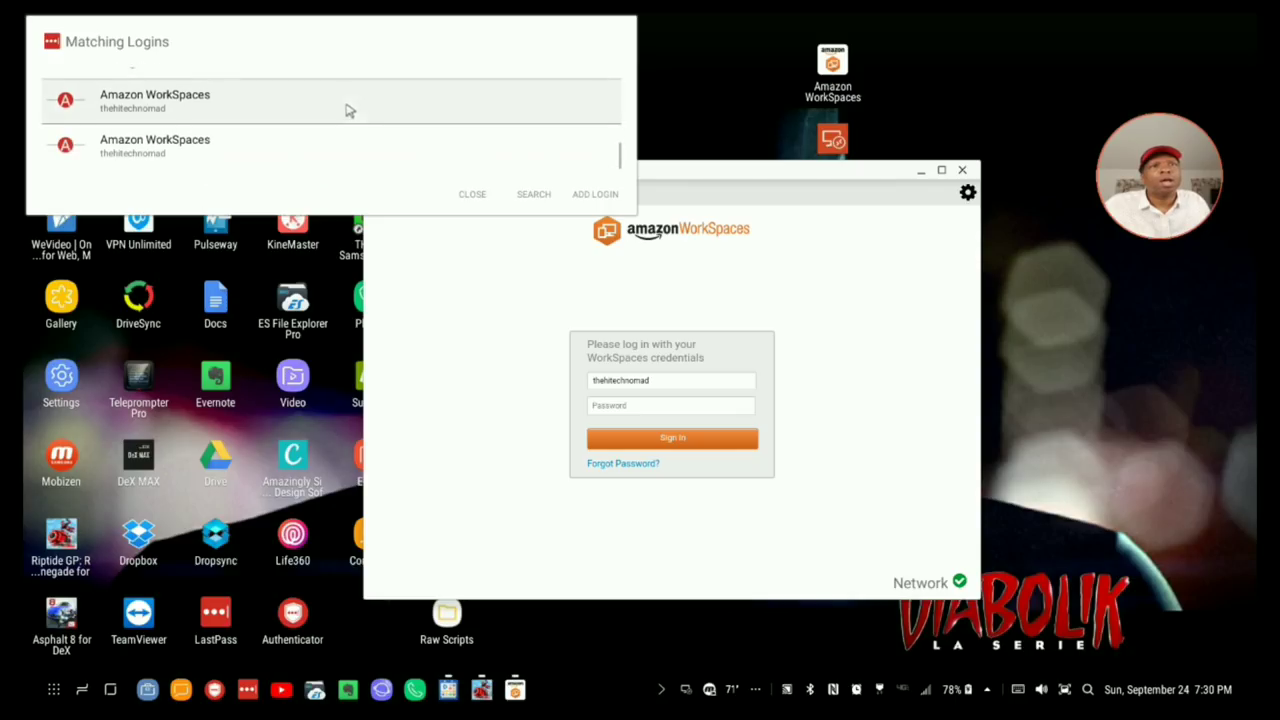
left_click(158, 109)
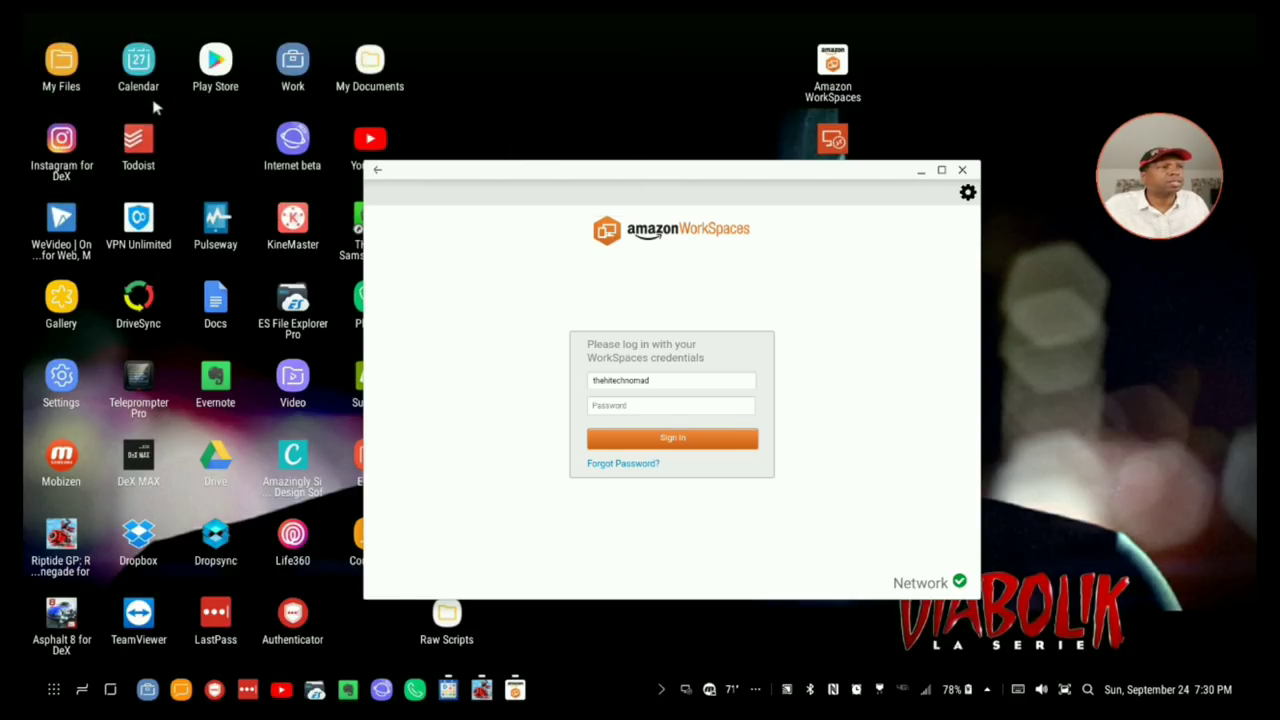
left_click(690, 437)
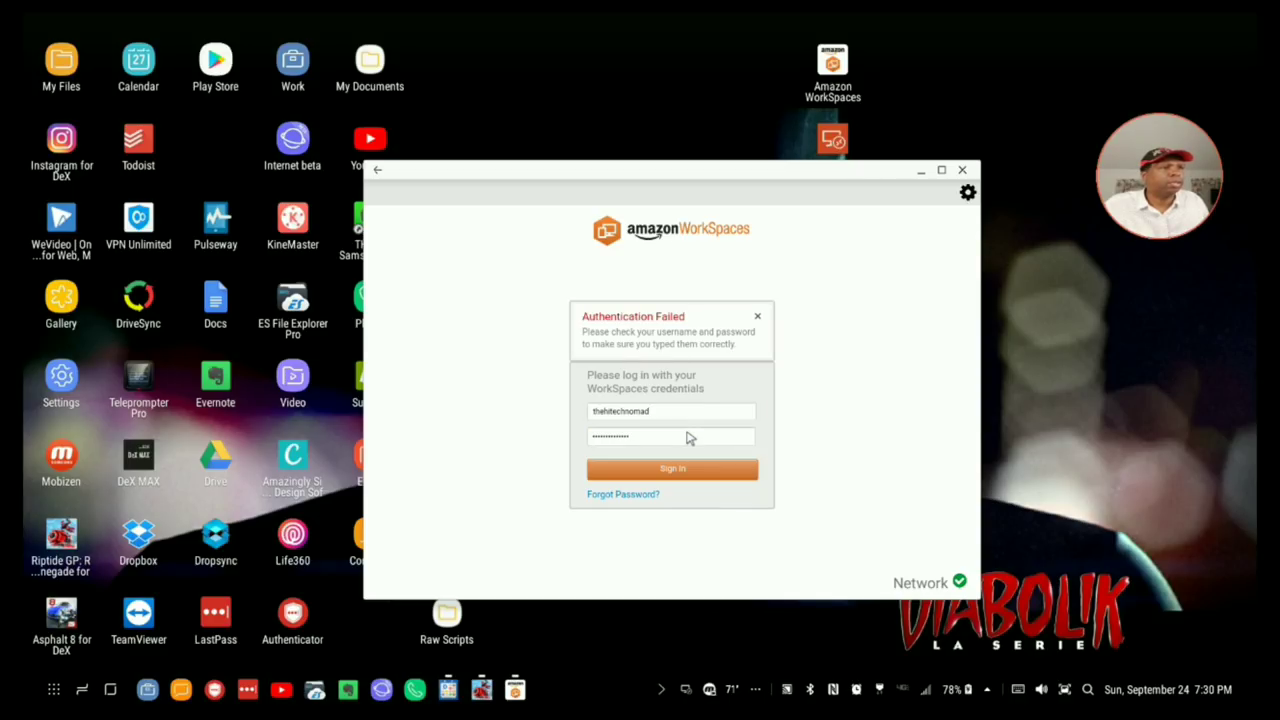
Try to sign in again after amending the WorkSpaces account password.
left_click(657, 440)
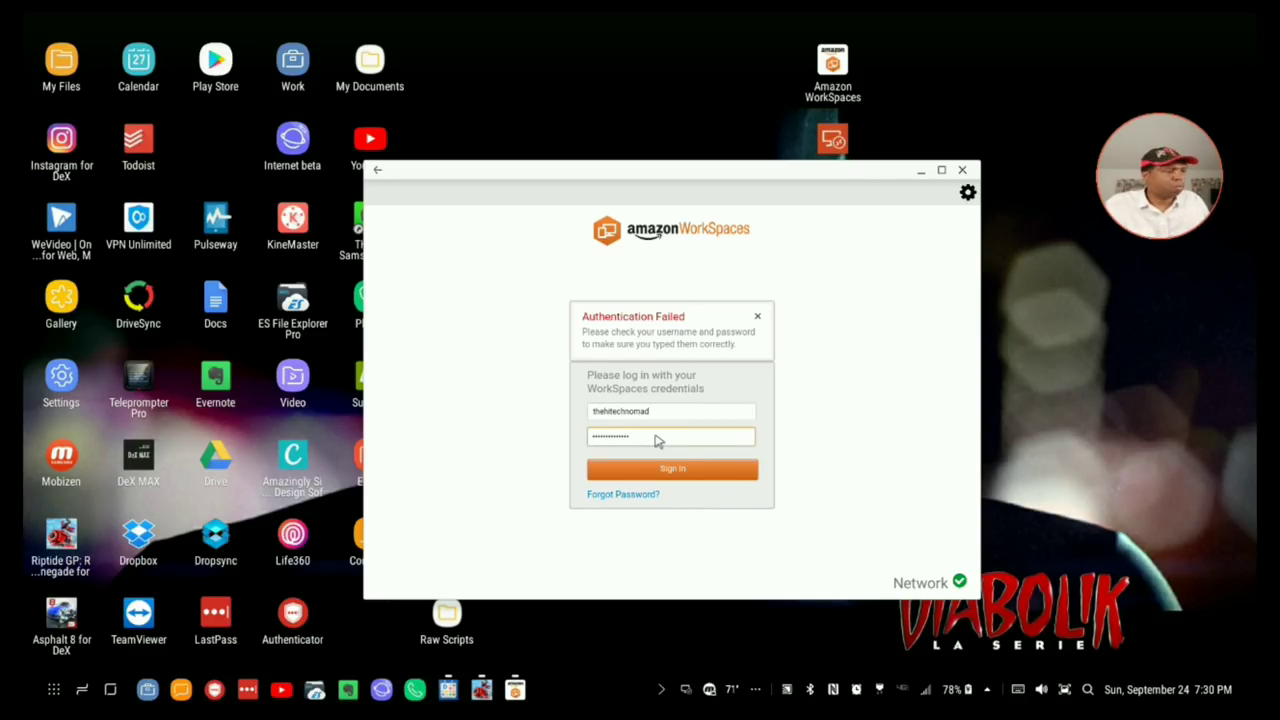
type("1")
left_click(663, 470)
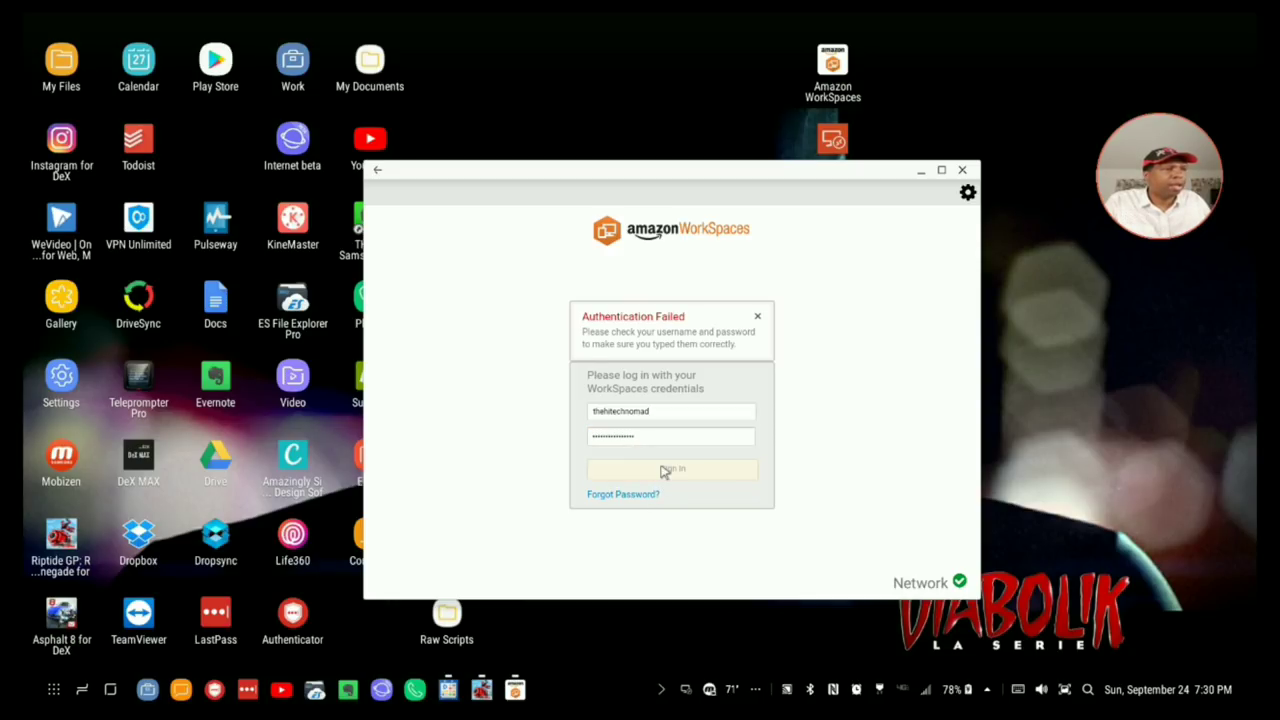
Clear the password field, enter the WorkSpaces account password again, and sign in.
left_click(662, 445)
key("BackSpace")
key("BackSpace")
key("BackSpace")
key("BackSpace")
key("BackSpace")
key("BackSpace")
key("BackSpace")
key("BackSpace")
key("BackSpace")
key("BackSpace")
key("BackSpace")
key("BackSpace")
key("BackSpace")
key("BackSpace")
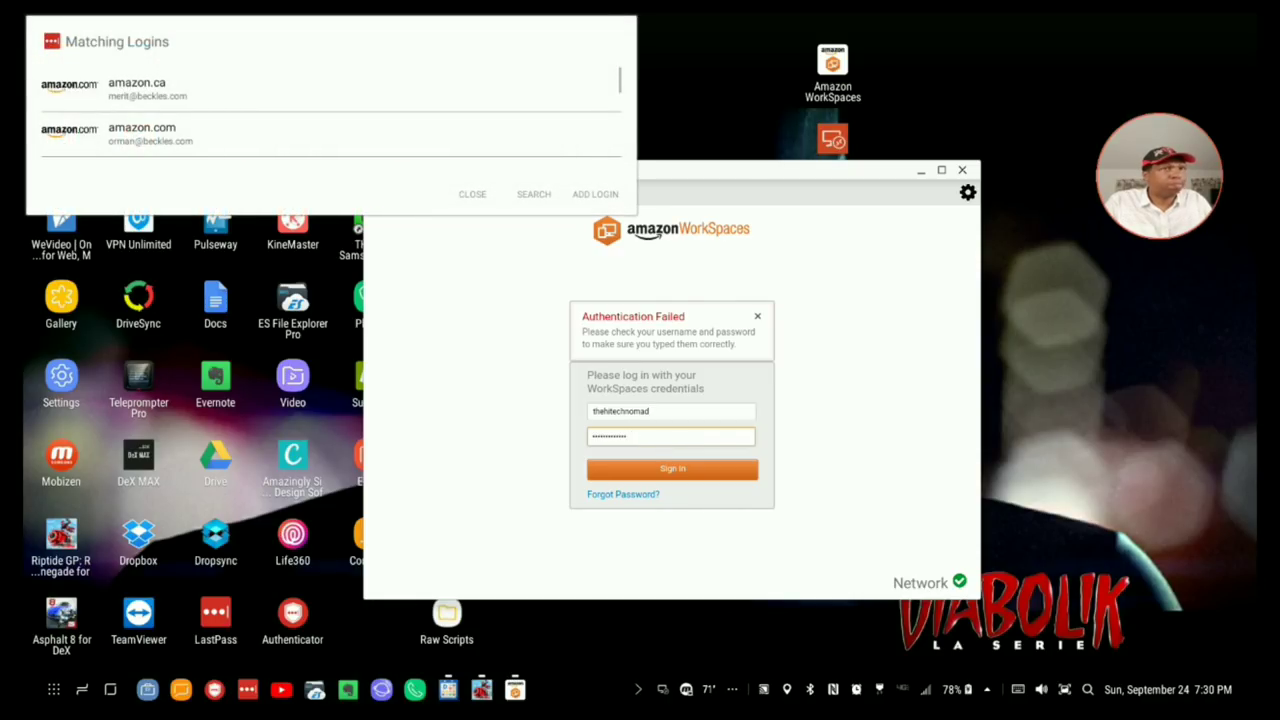
type("•••d")
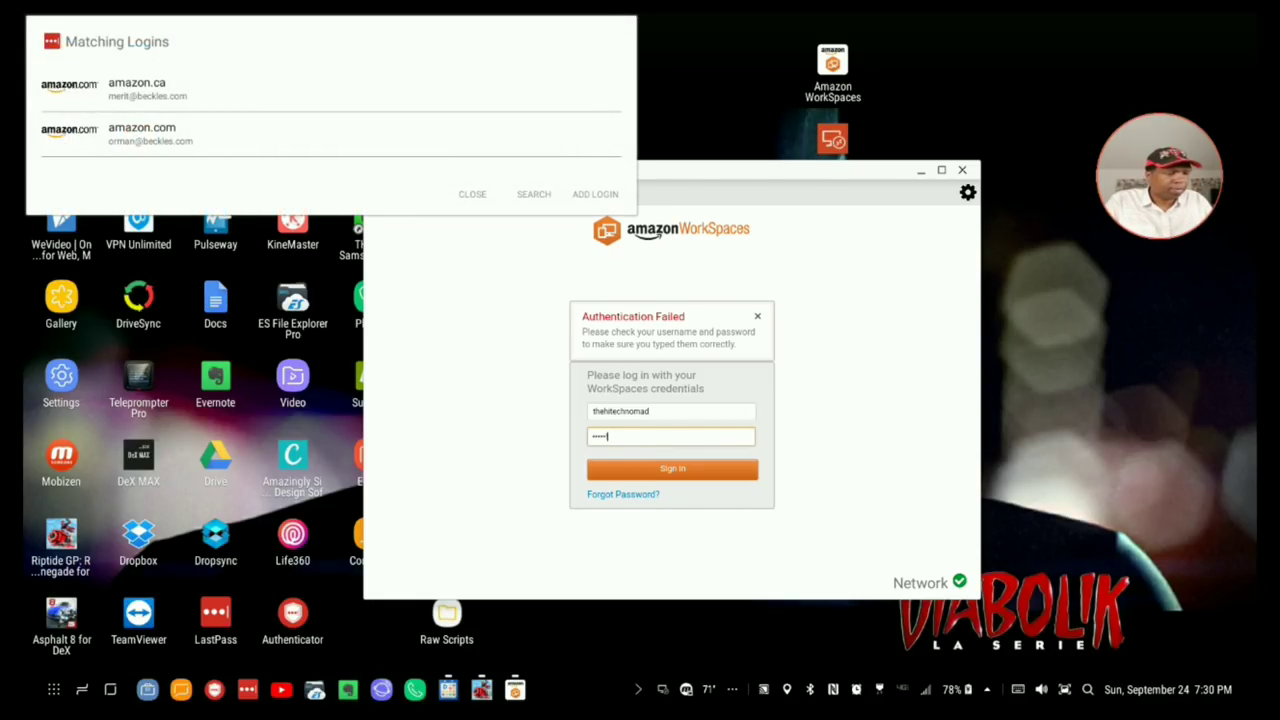
type("••••••••")
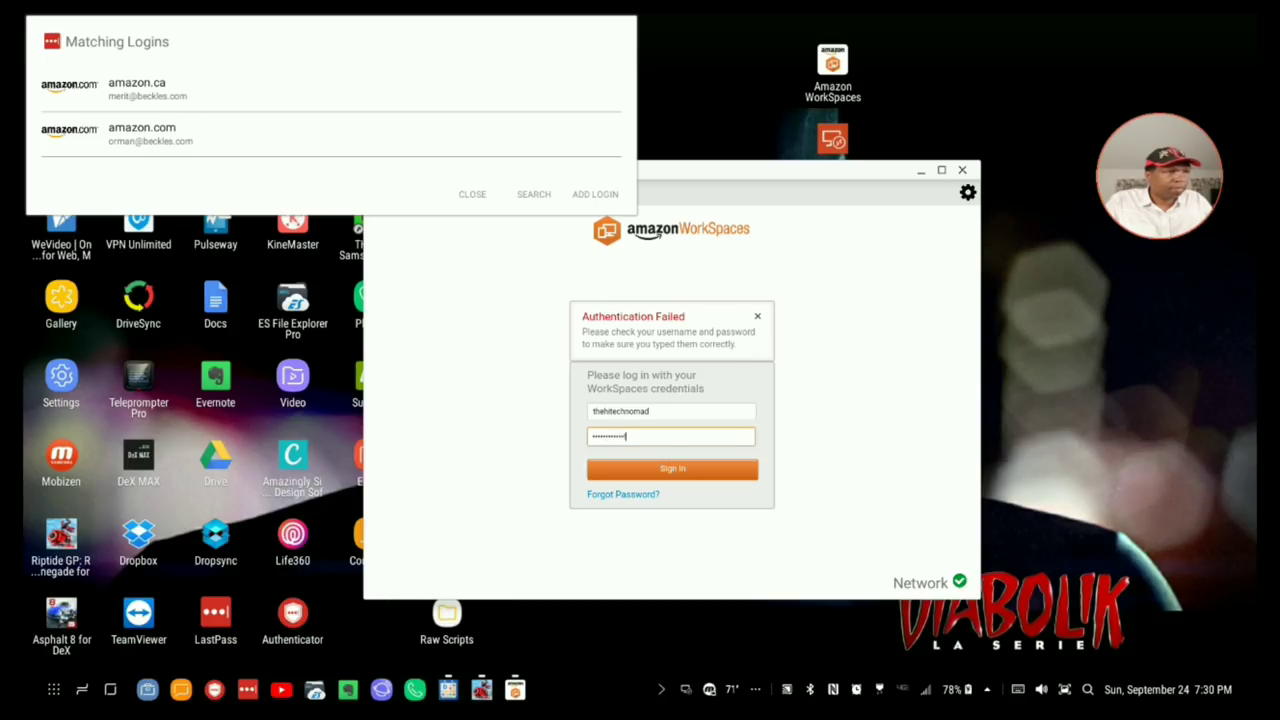
key("Return")
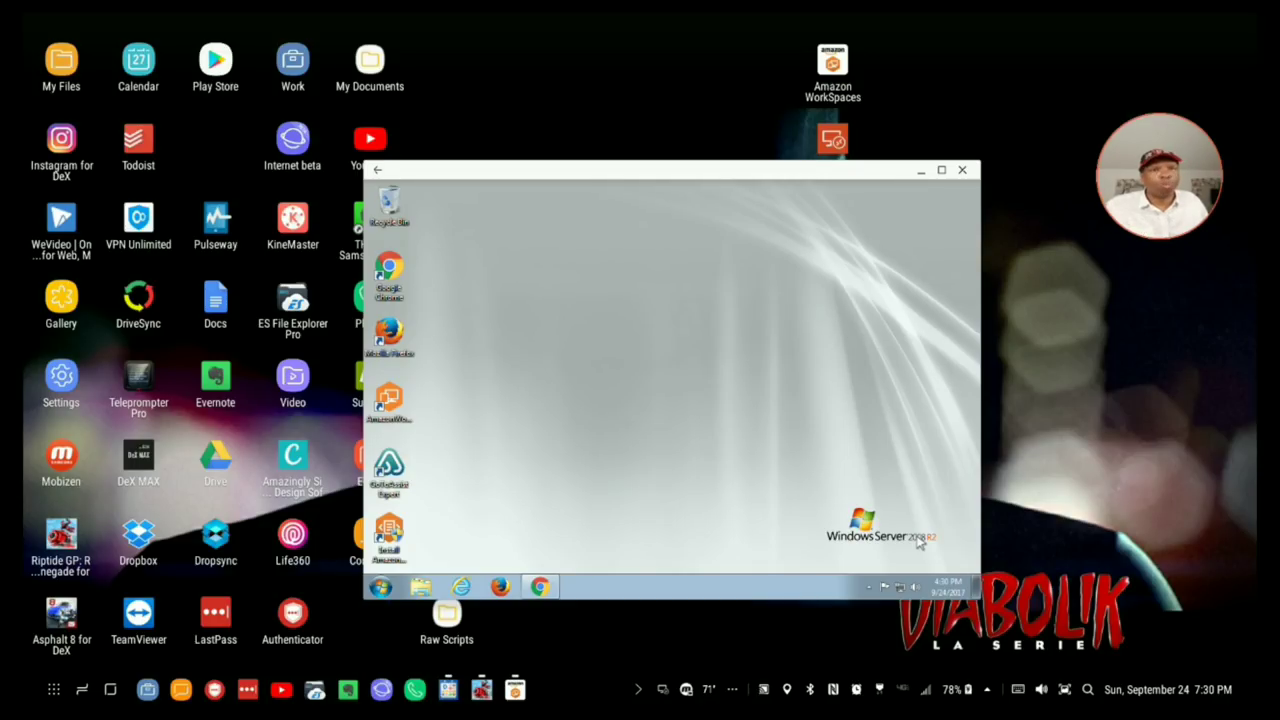
Maximize the WorkSpaces desktop window and open the remote Start menu.
left_click(941, 174)
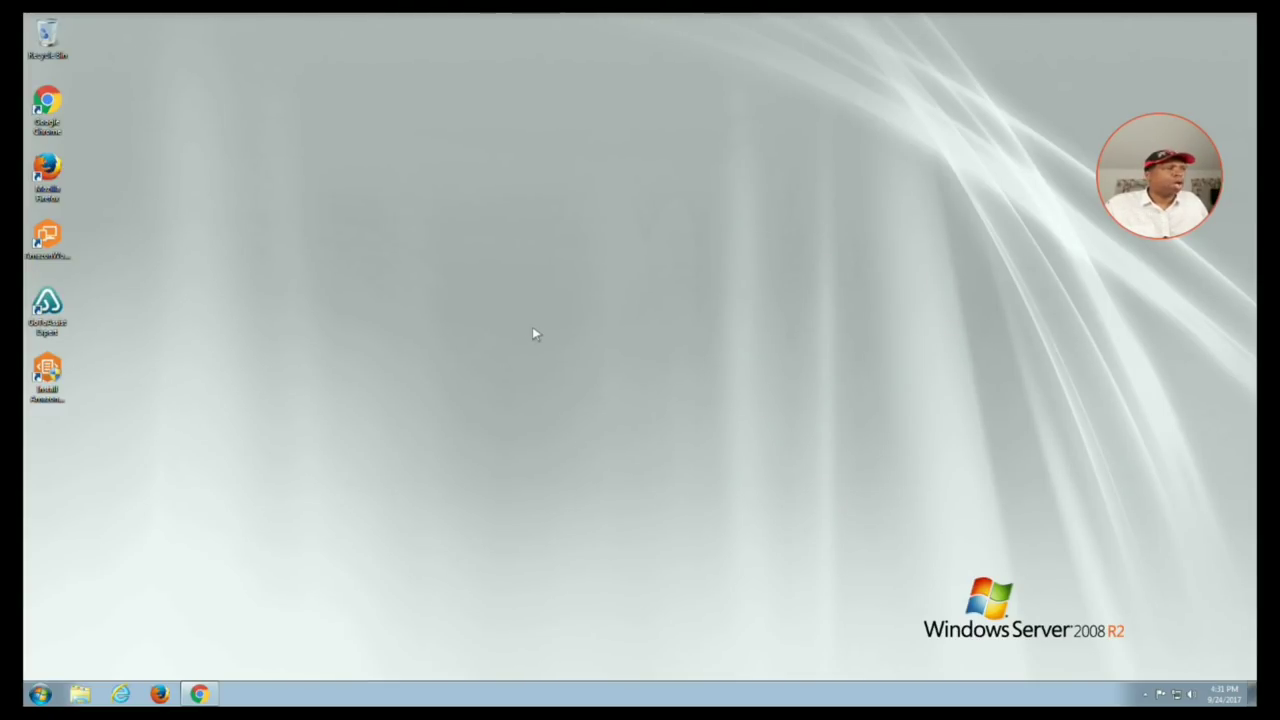
left_click(42, 694)
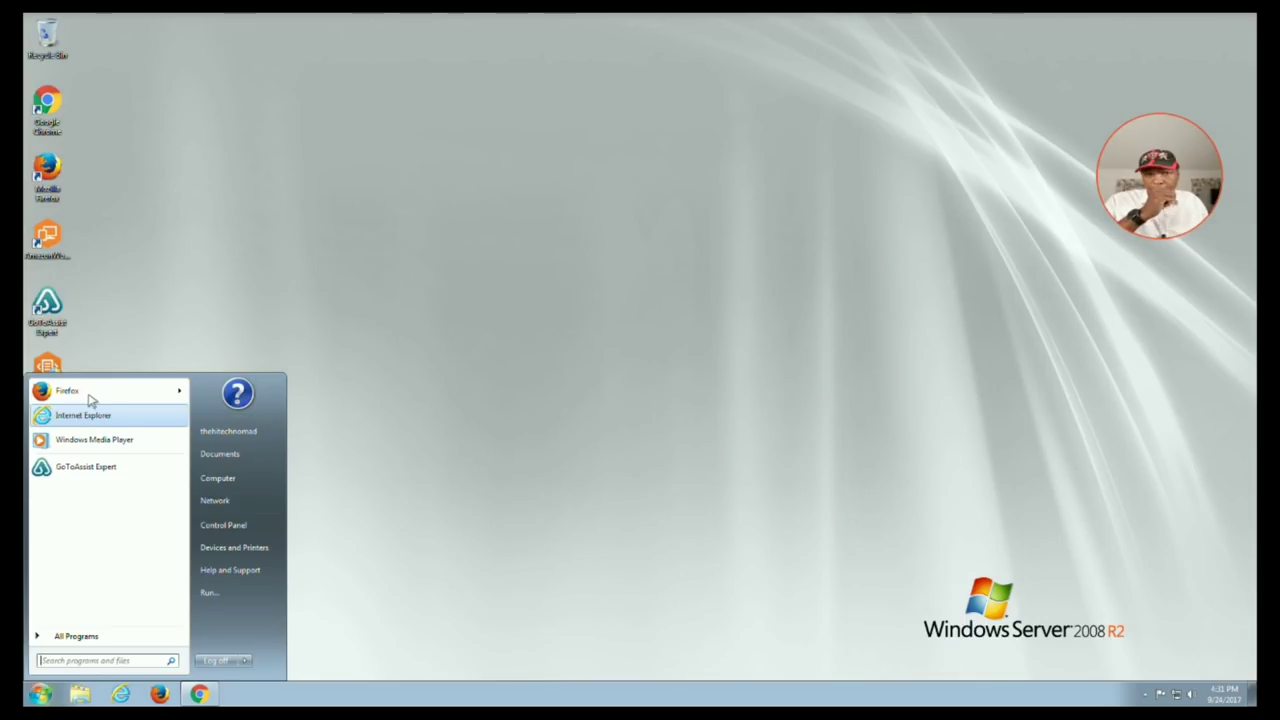
Launch Google Chrome on the remote desktop and search for "speed test".
double_click(45, 109)
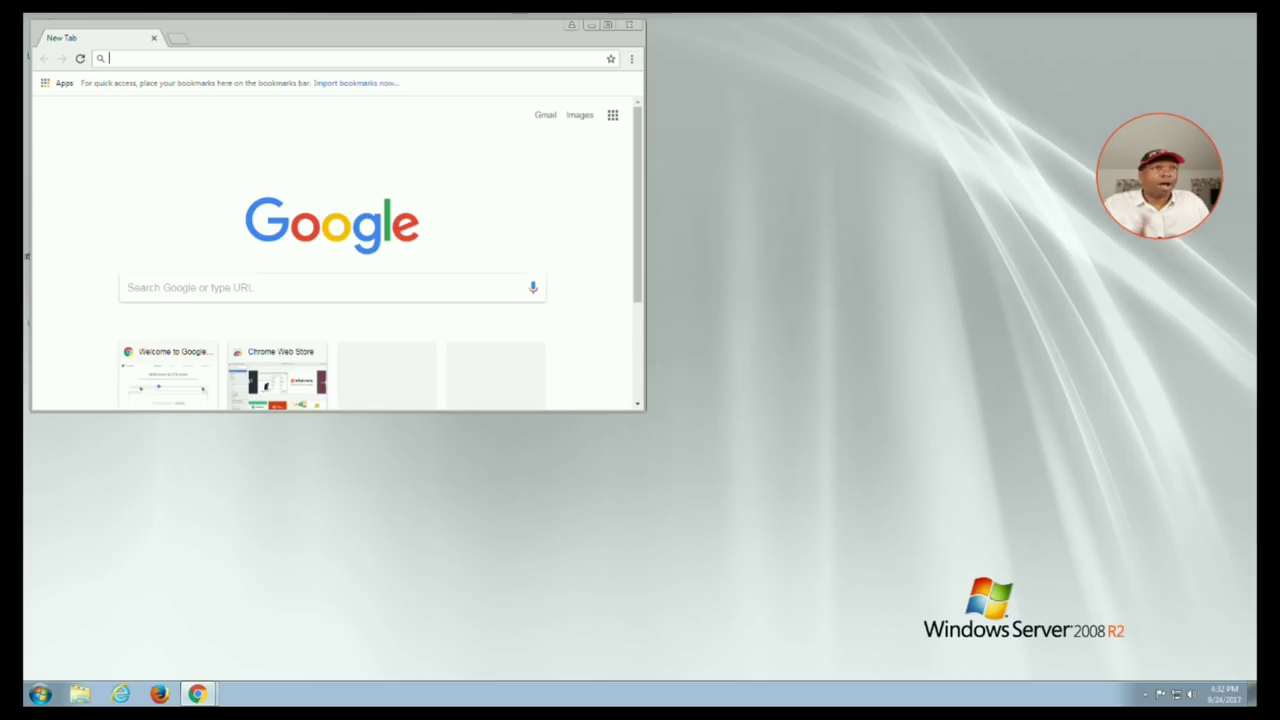
left_click(123, 60)
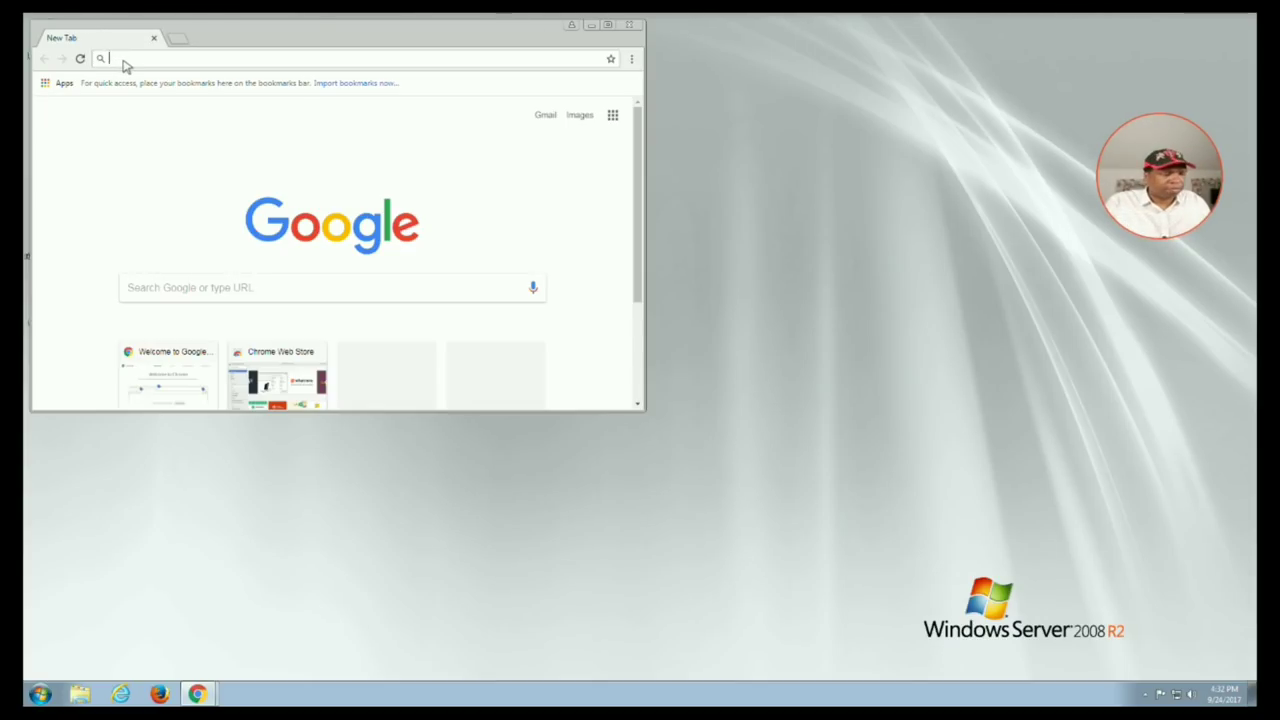
type("speed")
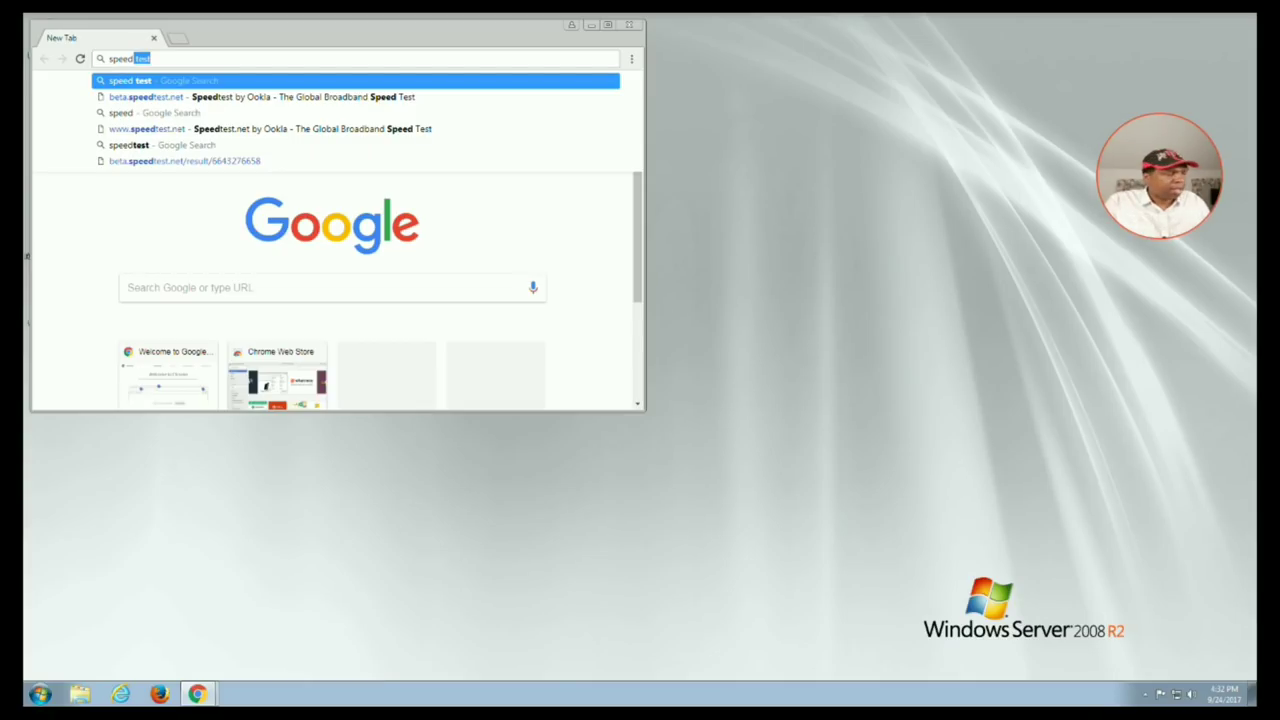
key("Return")
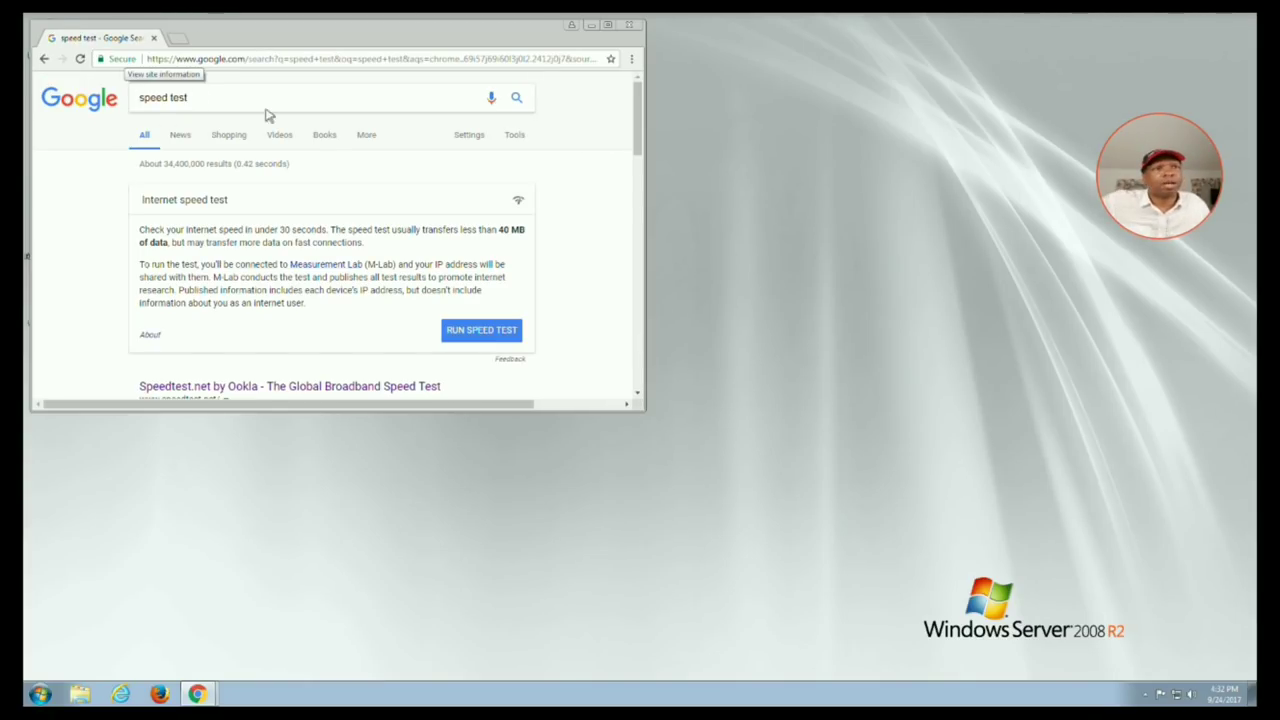
Open Speedtest.net by Ookla from the results, maximize the browser, and run the speed test.
scroll(306, 297, "down", 3)
left_click(310, 258)
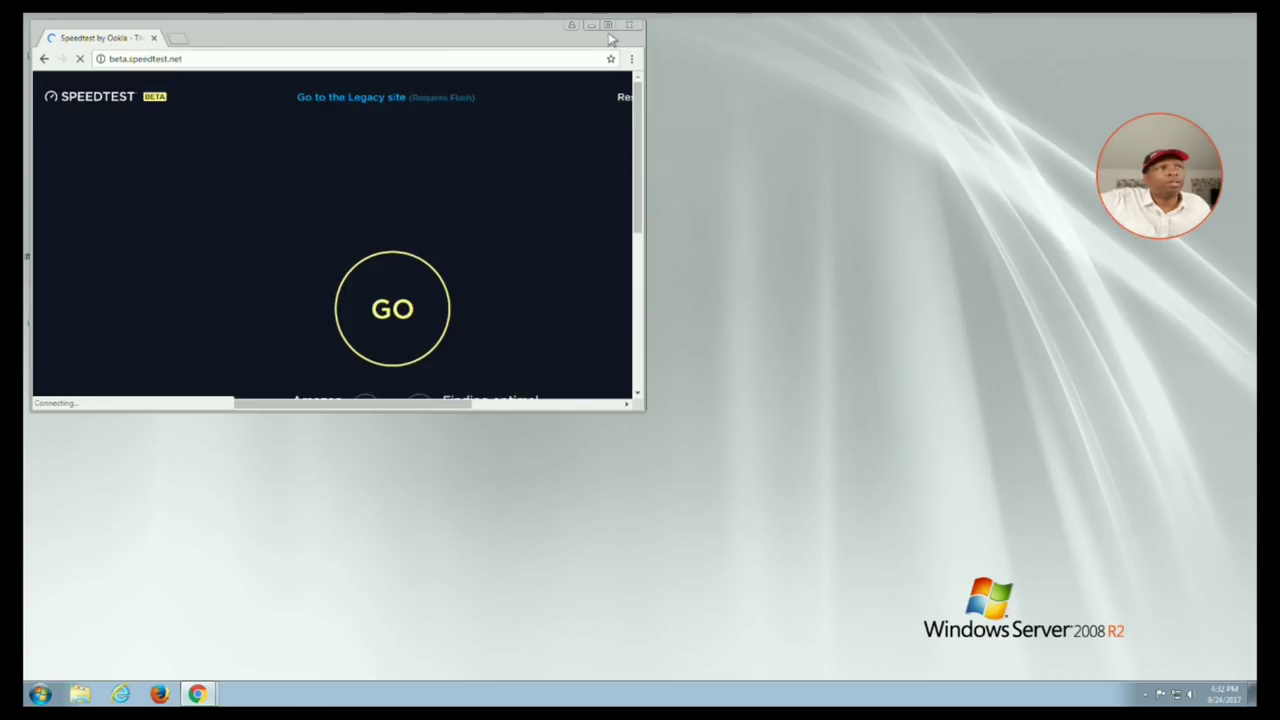
left_click(607, 25)
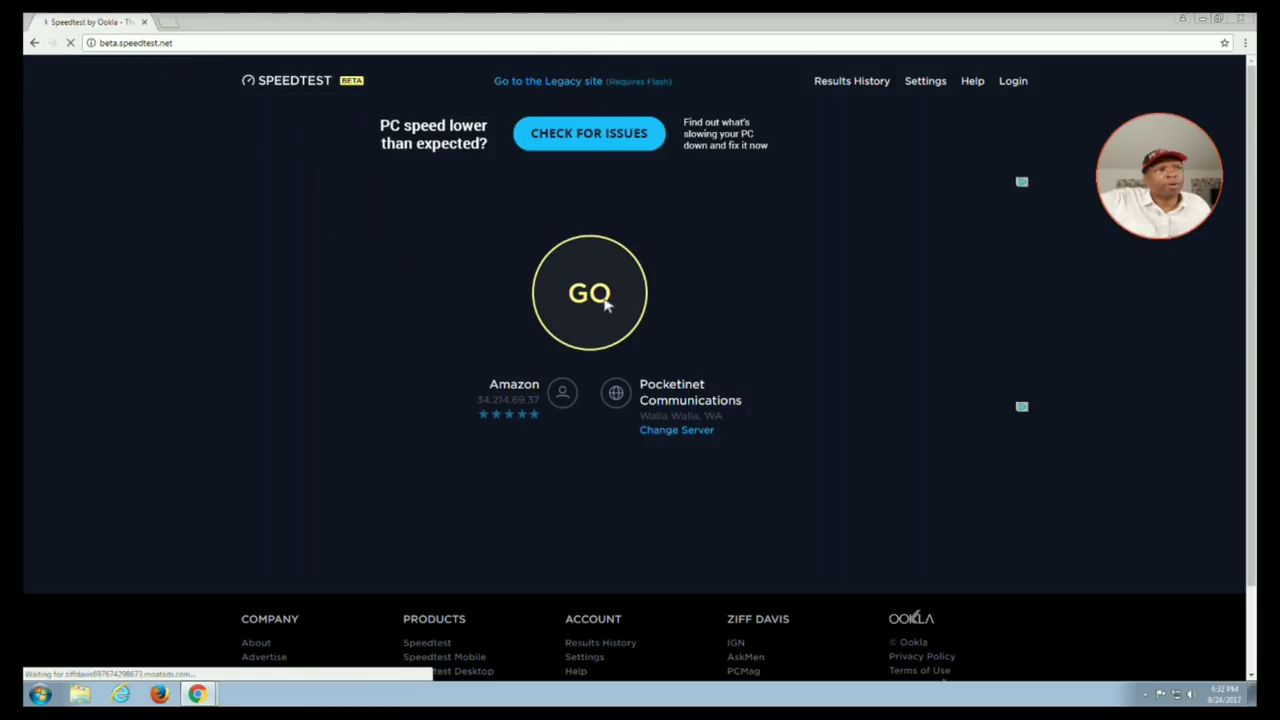
left_click(597, 298)
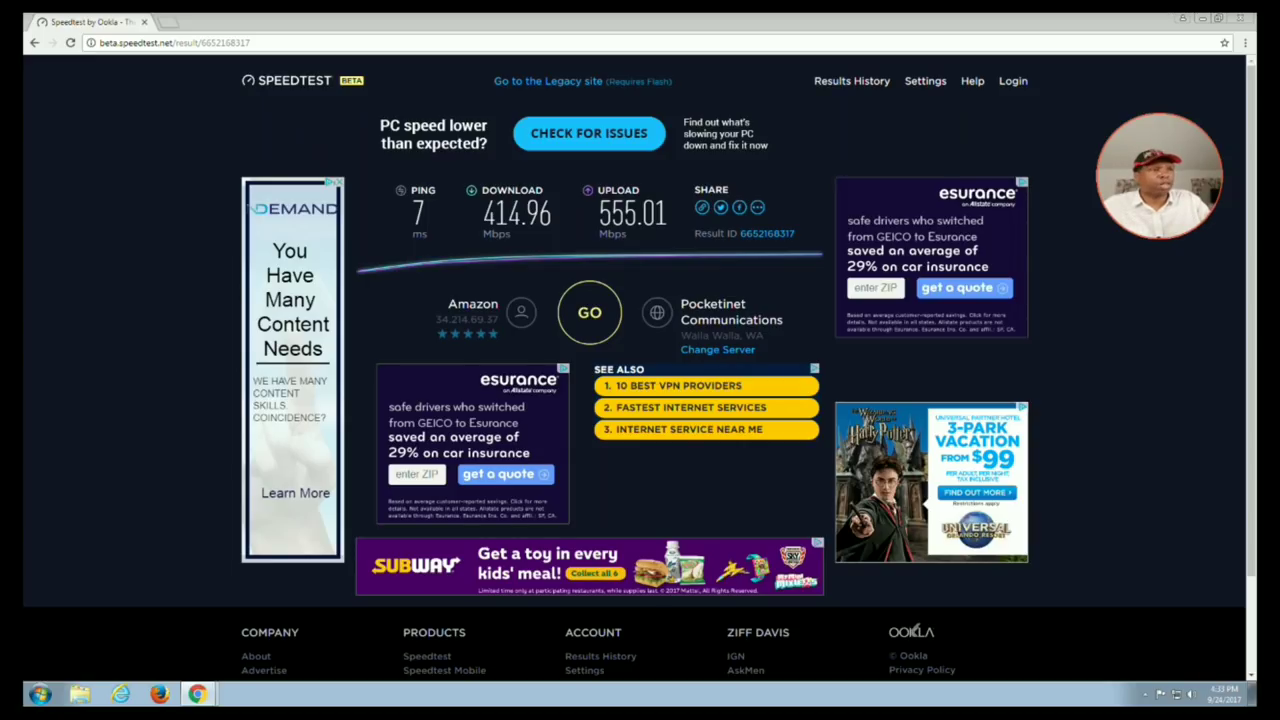
Minimize the remote Chrome window and close the full-screen WorkSpaces session.
left_click(1203, 21)
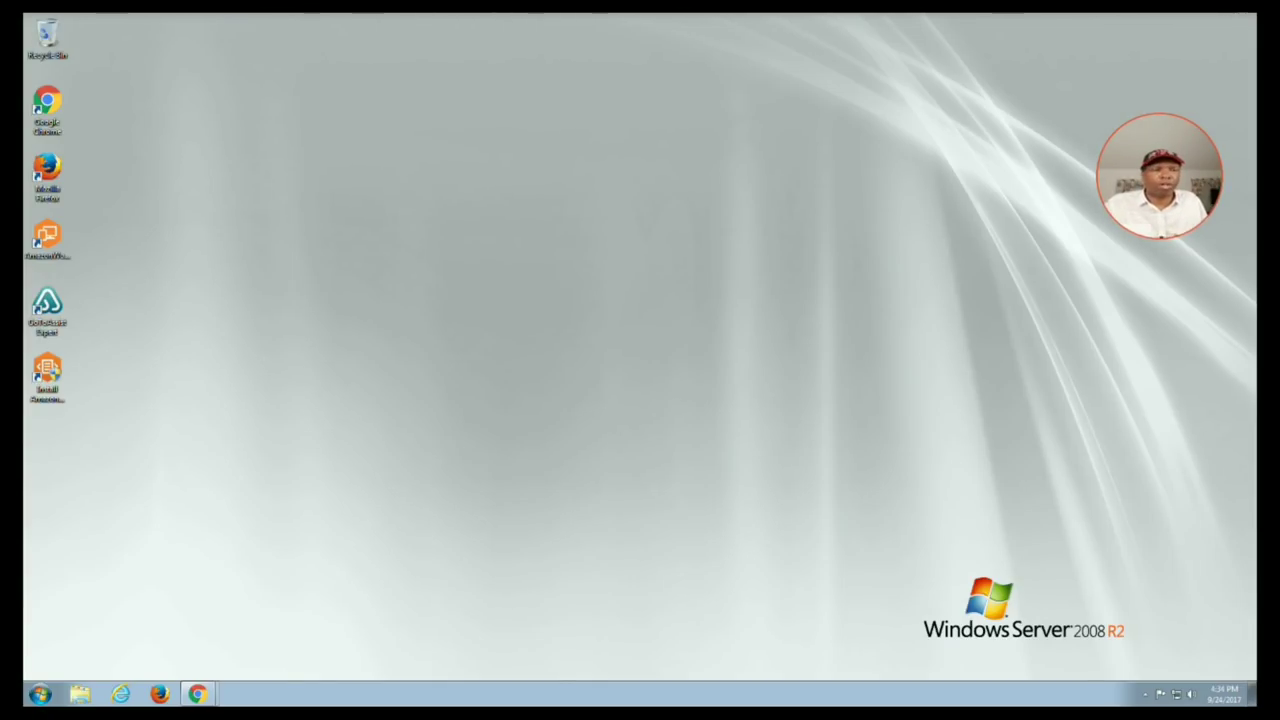
mouse_move(752, 17)
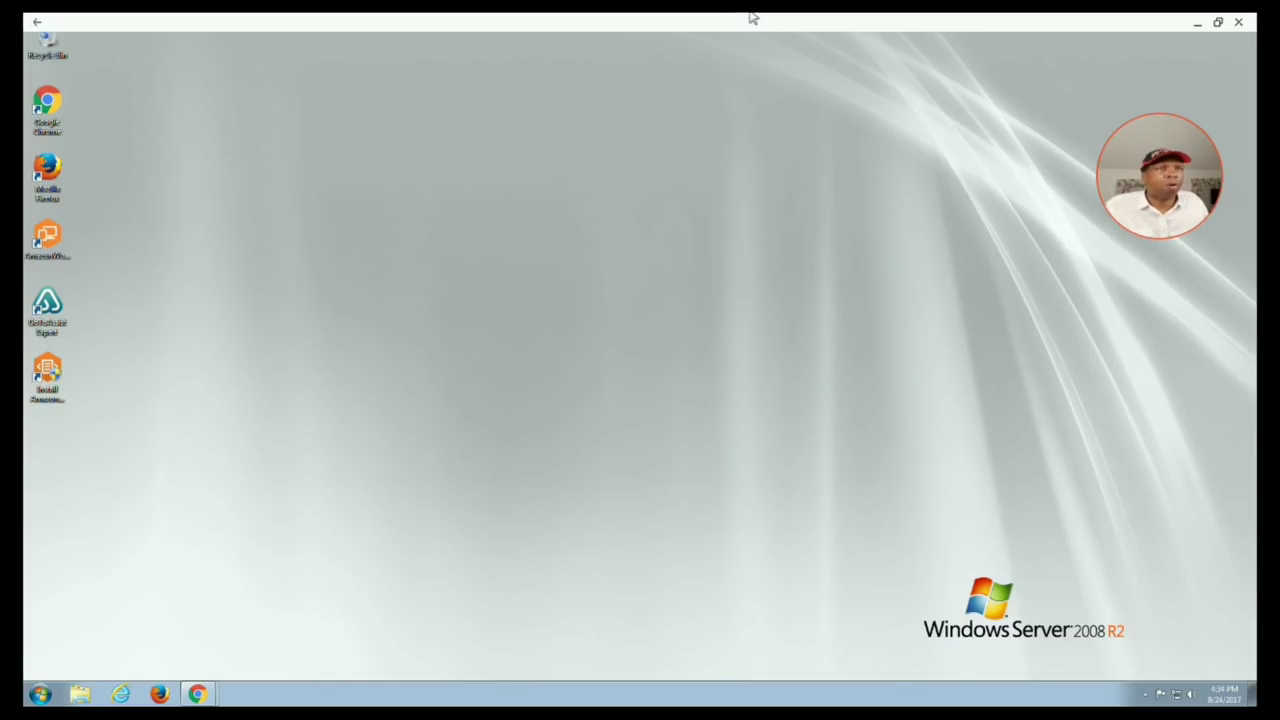
left_click(1238, 21)
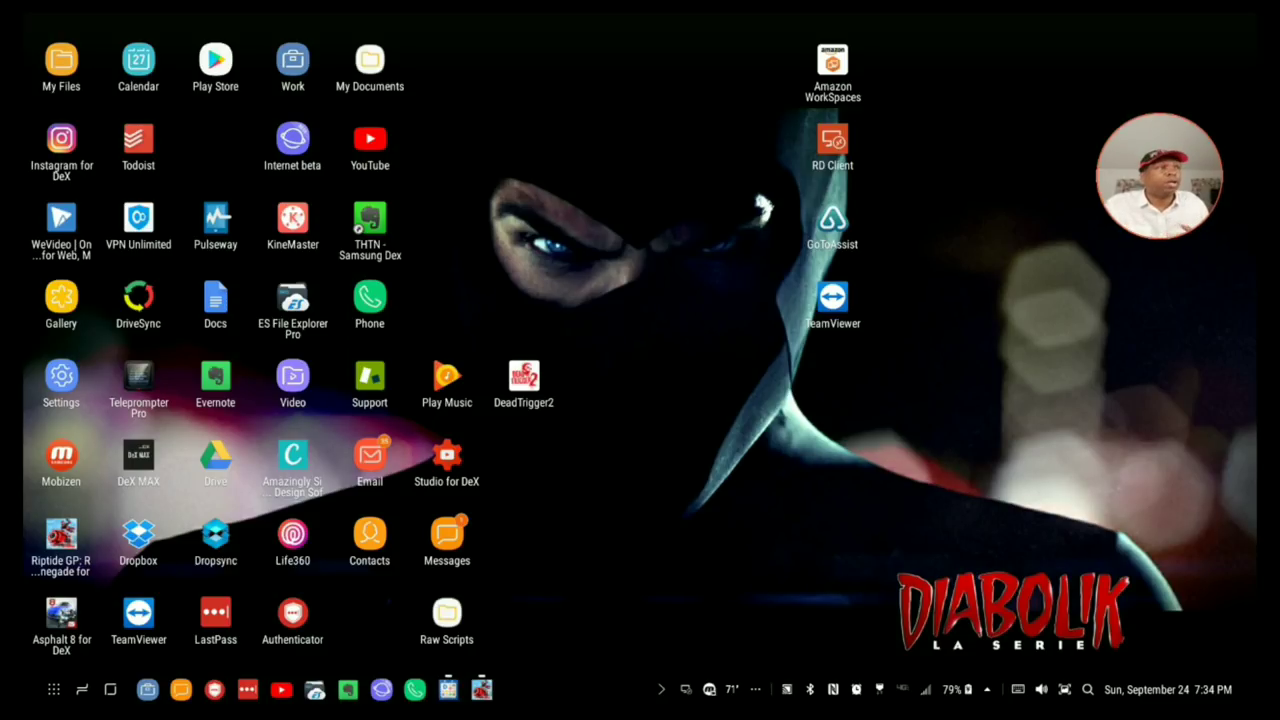
Reopen Amazon WorkSpaces, reconnect to the cloud desktop, and open its Start menu.
double_click(833, 60)
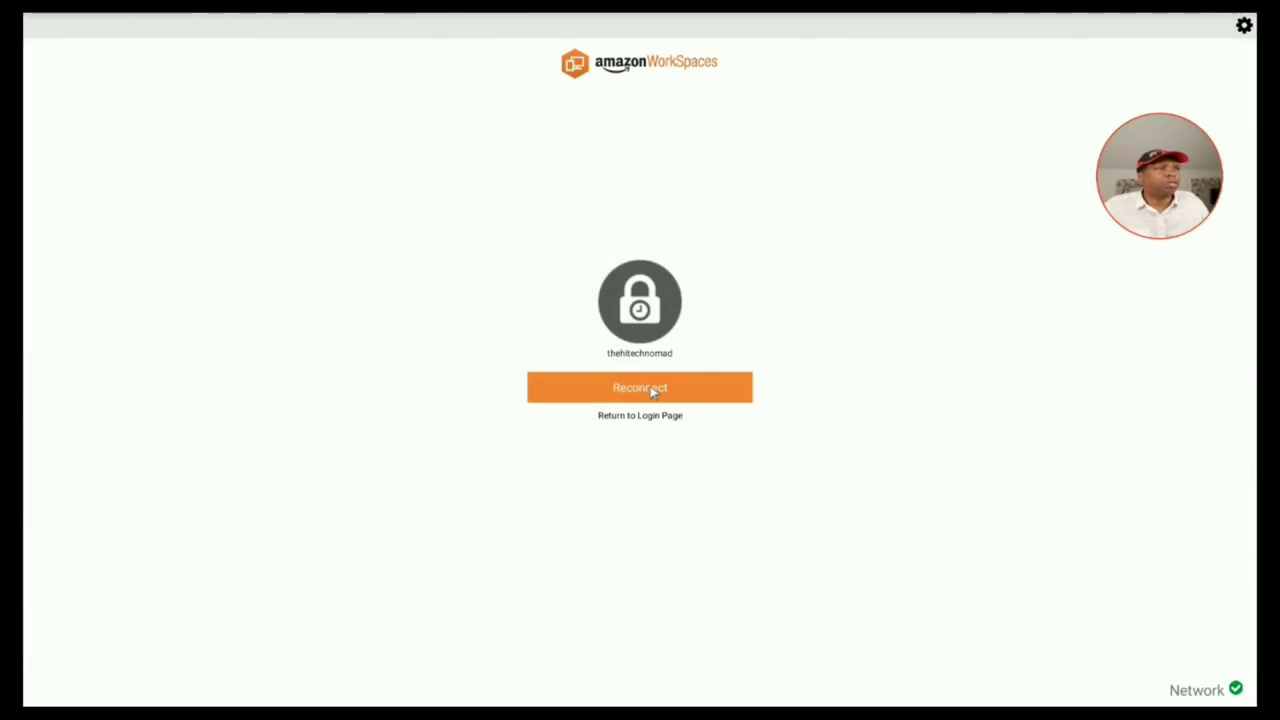
left_click(651, 391)
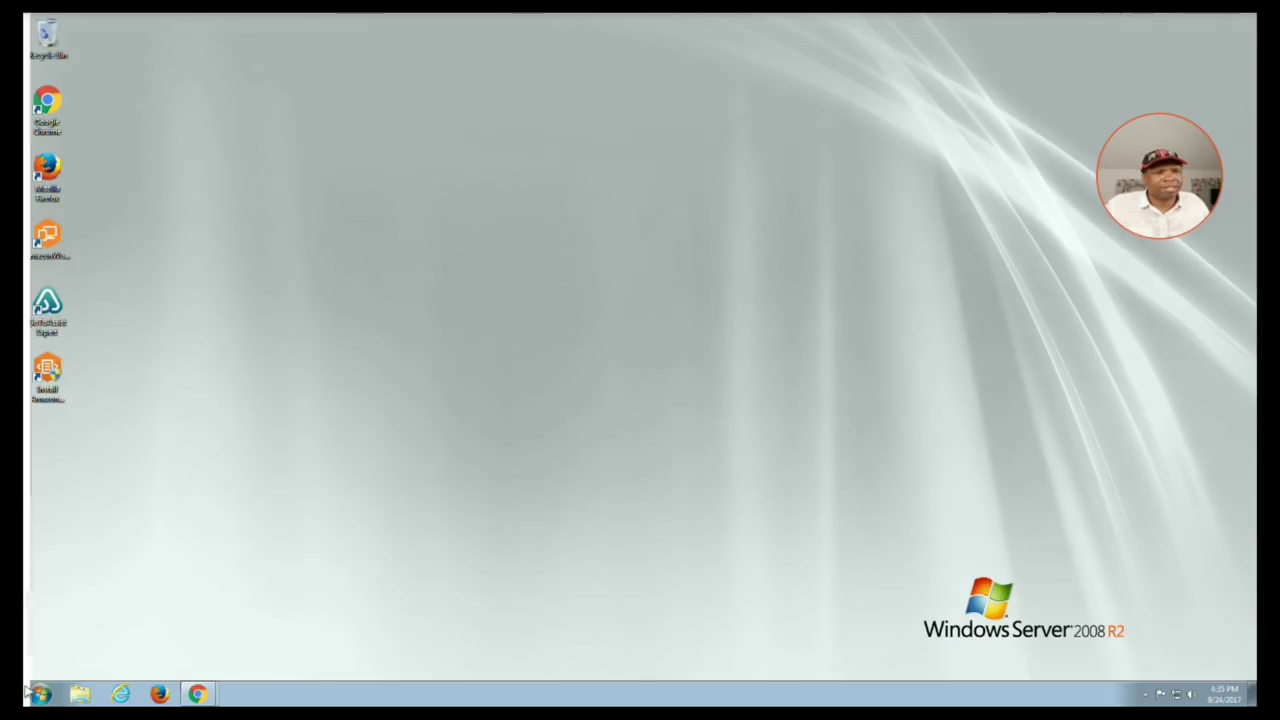
mouse_move(39, 697)
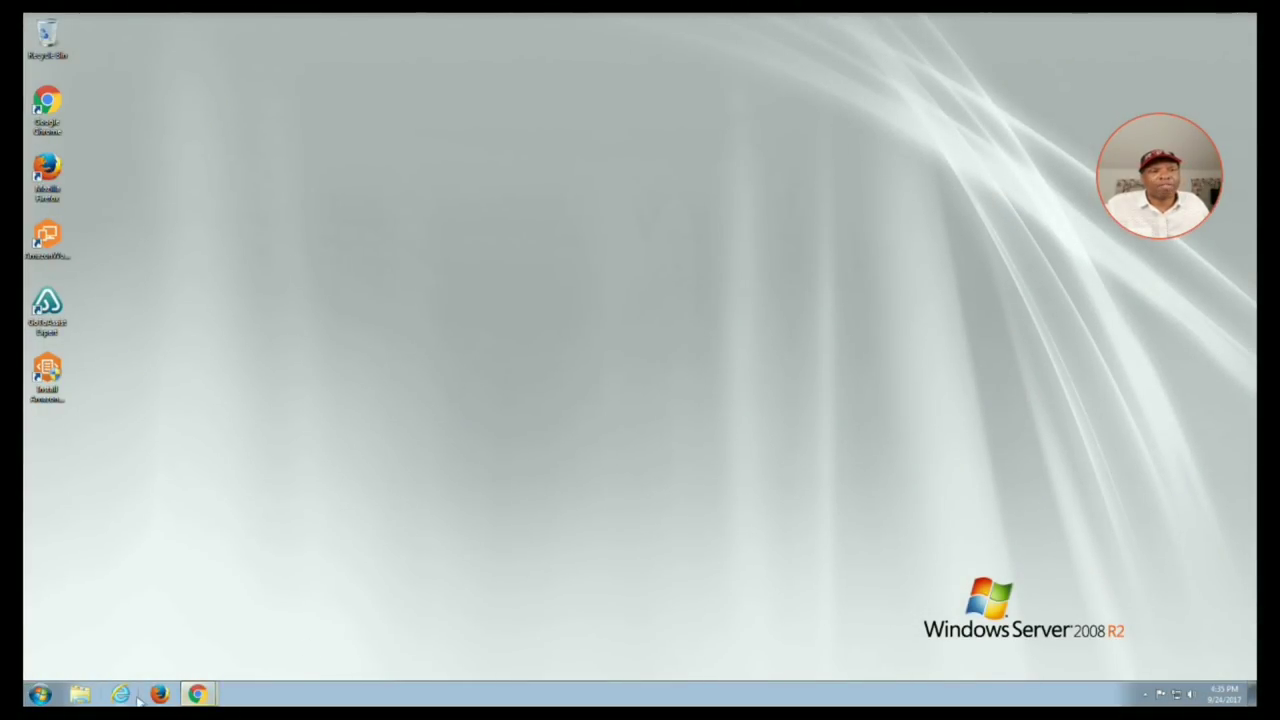
left_click(39, 694)
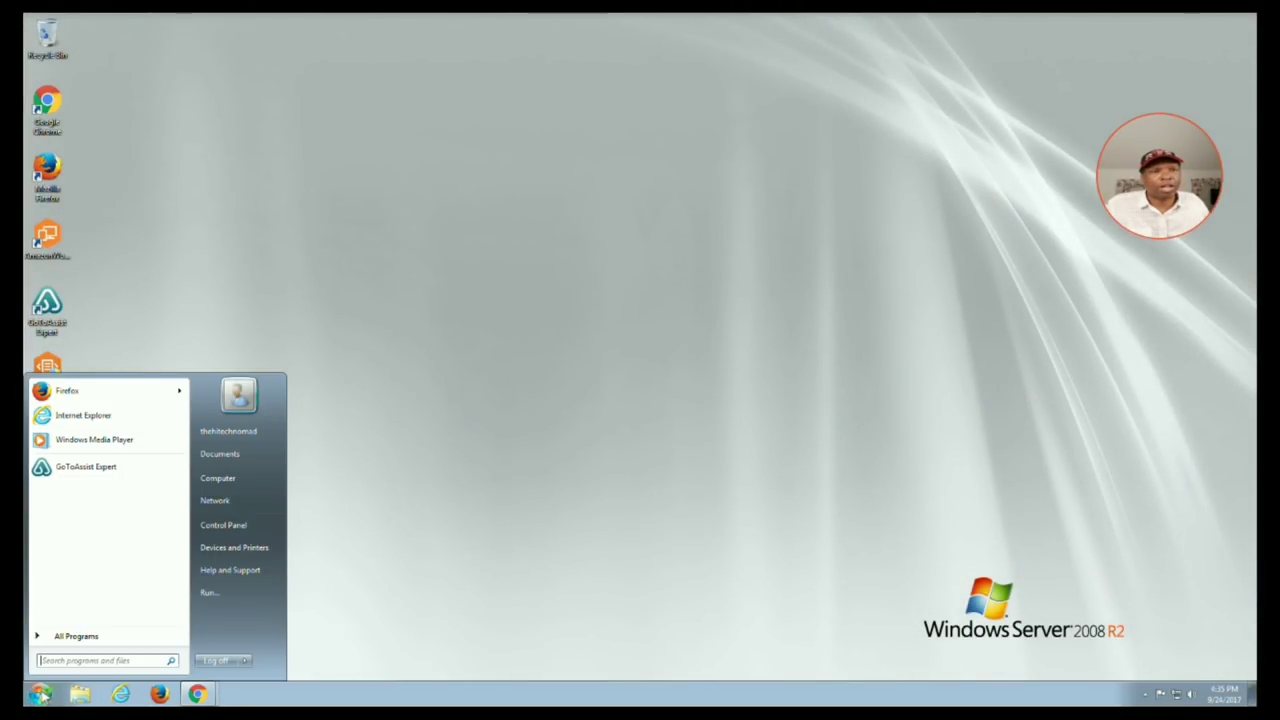
View the cloud desktop's full program list and its Network window, then close the window and the WorkSpaces session.
left_click(97, 640)
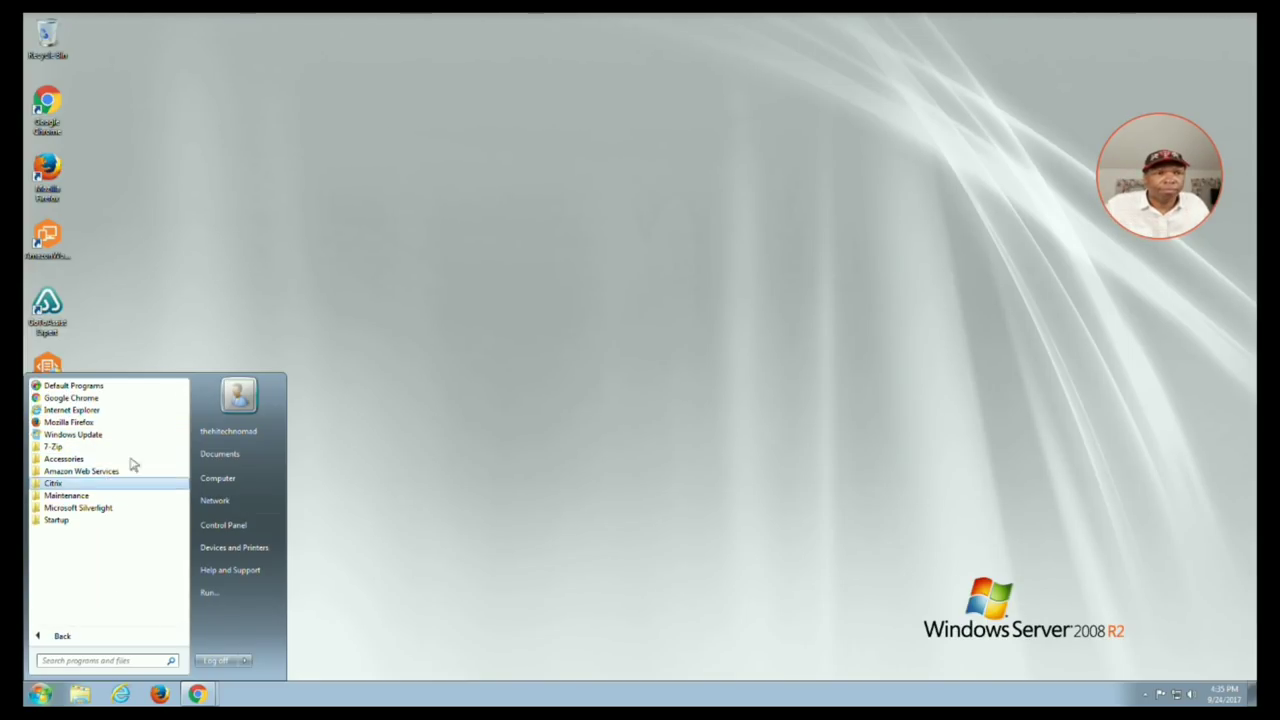
left_click(251, 506)
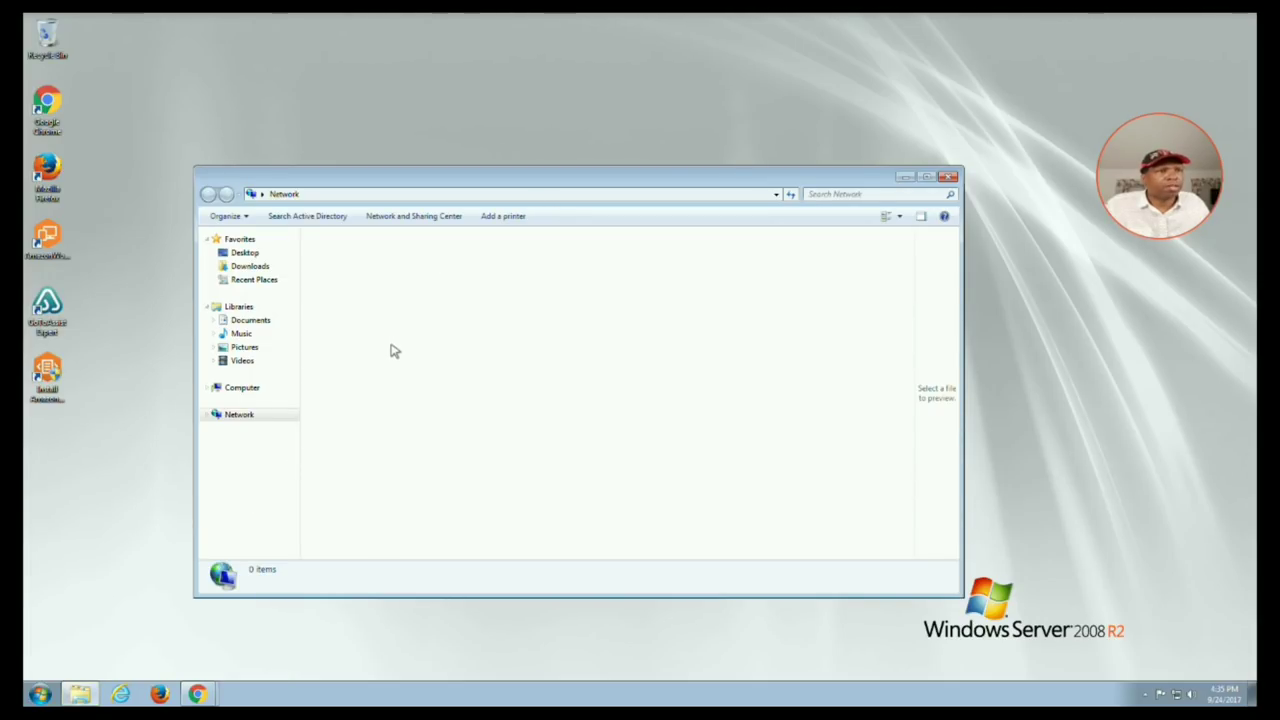
left_click(948, 176)
left_click(1238, 20)
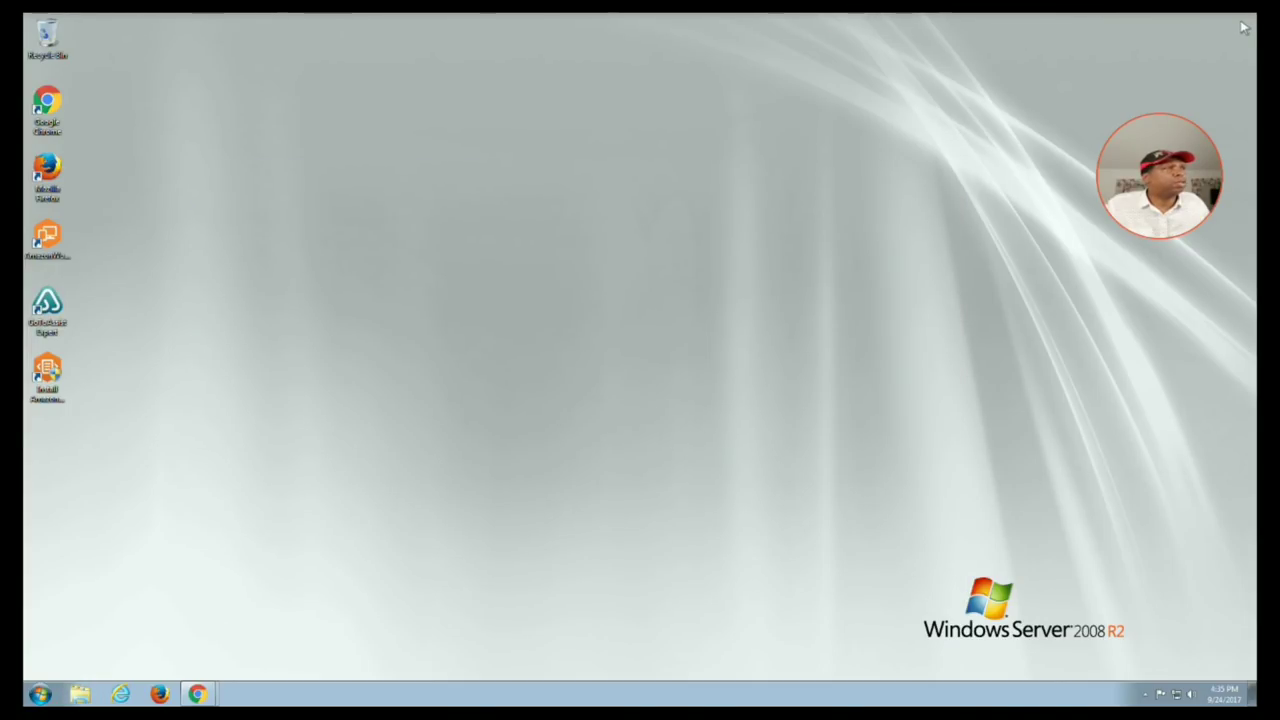
Launch RD Client, connect to the saved Windows computer, show it full screen, and close the remote session.
double_click(843, 140)
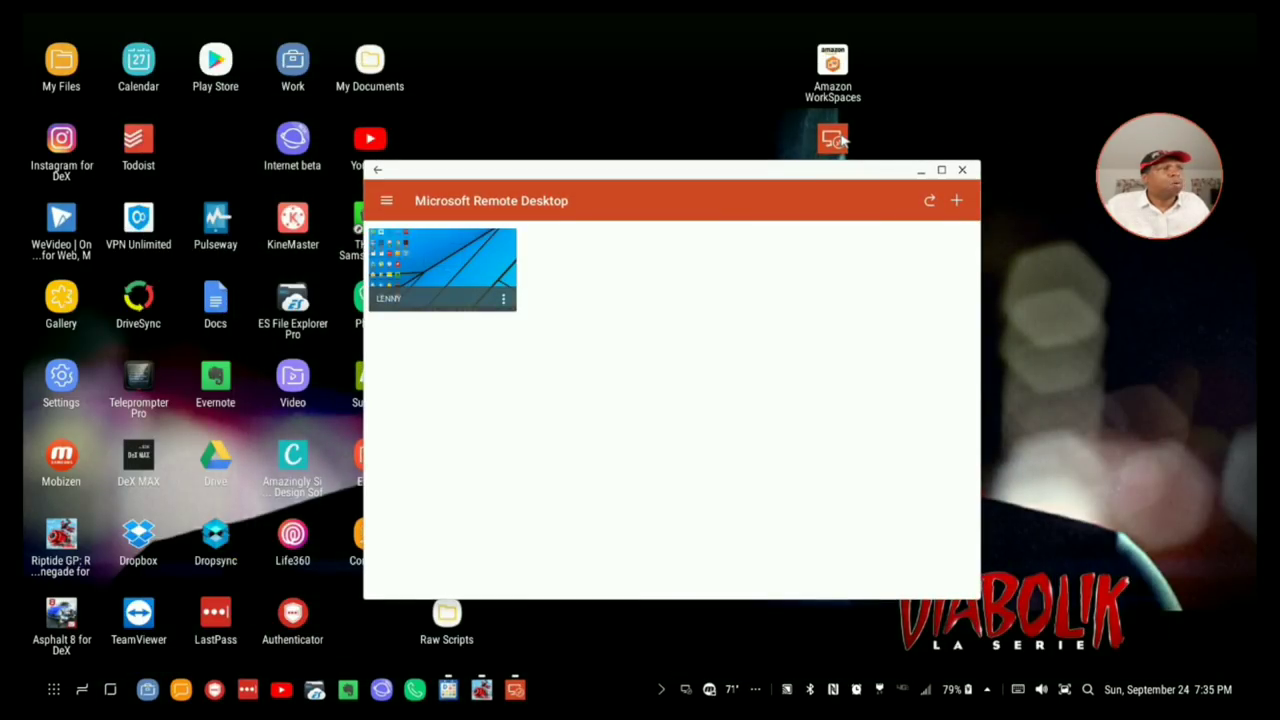
left_click(440, 292)
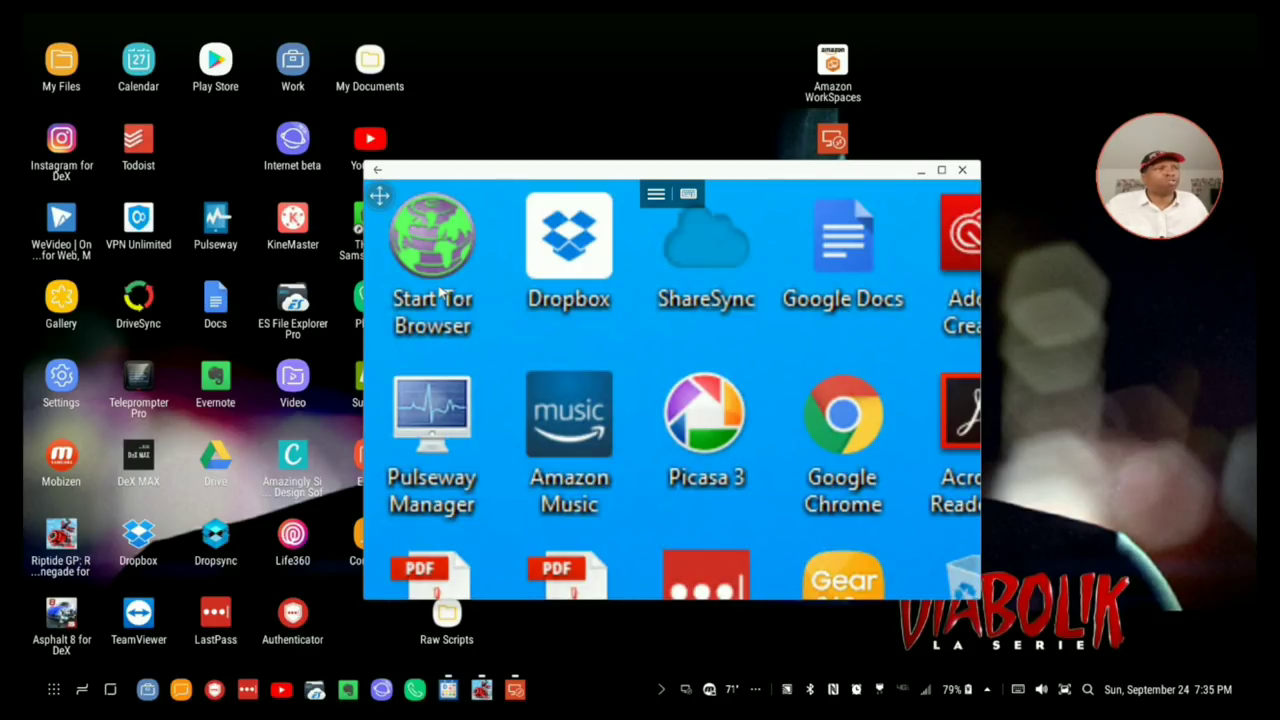
left_click(941, 170)
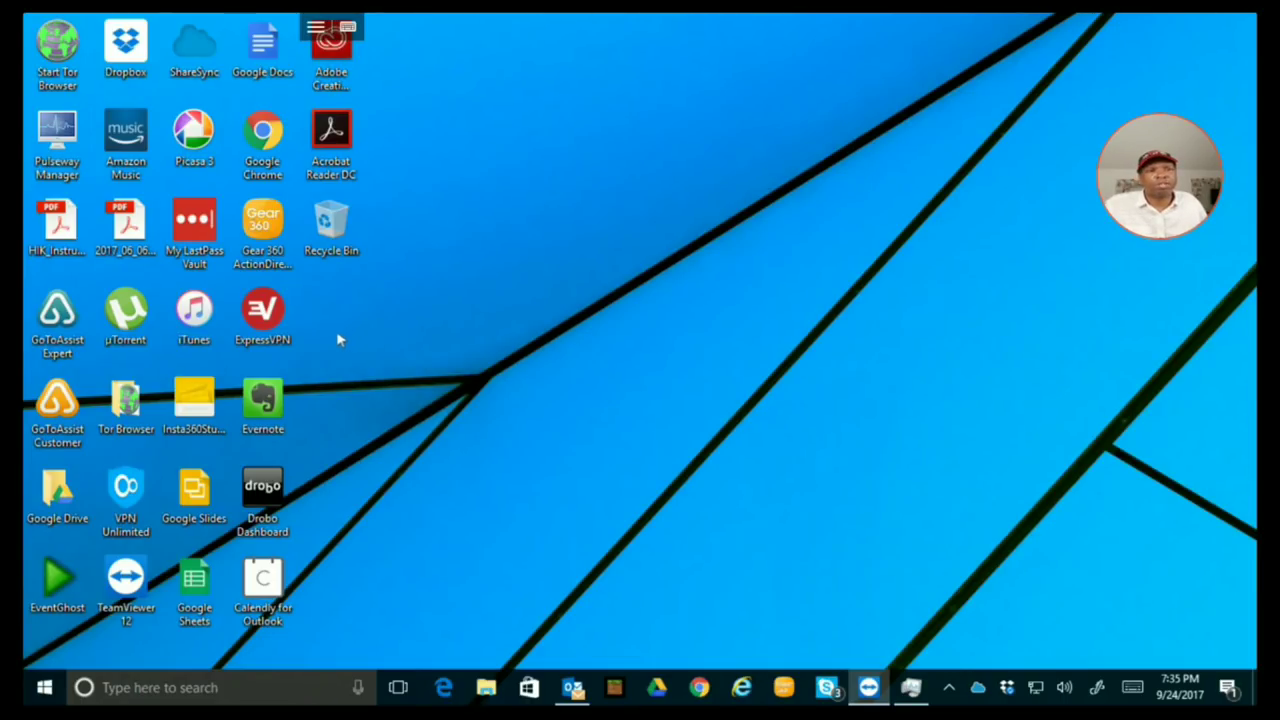
left_click(1199, 24)
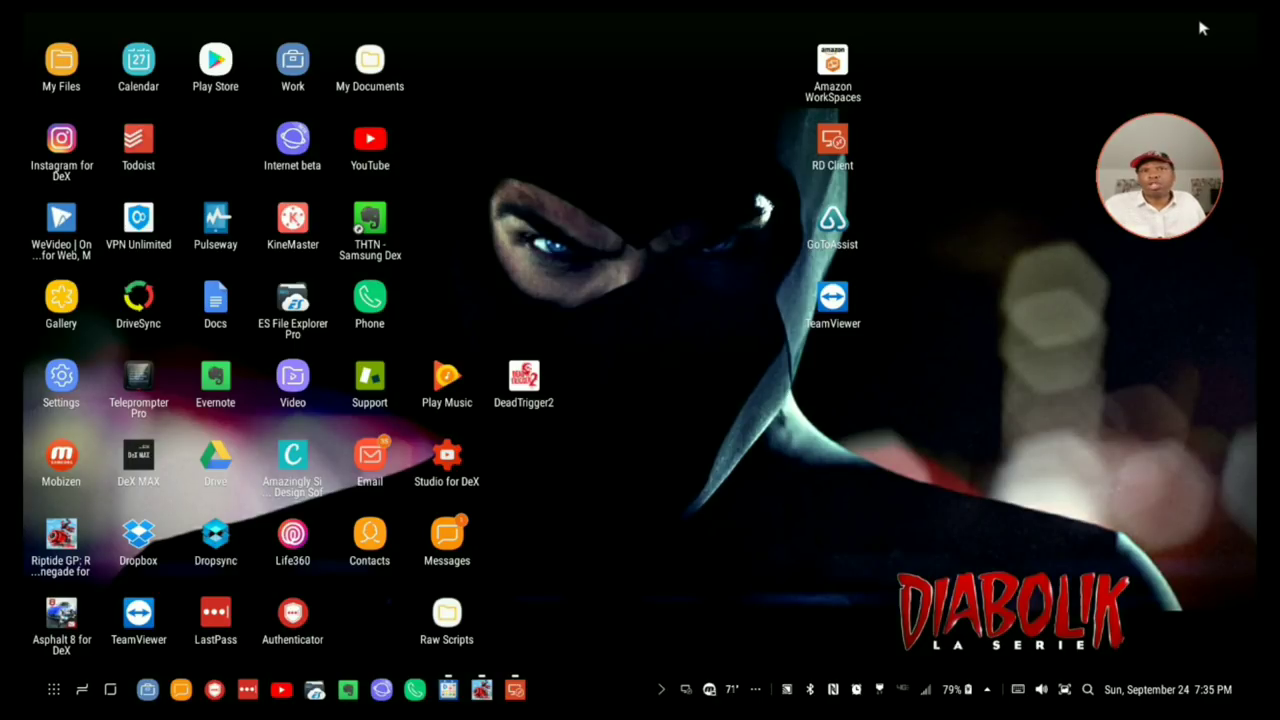